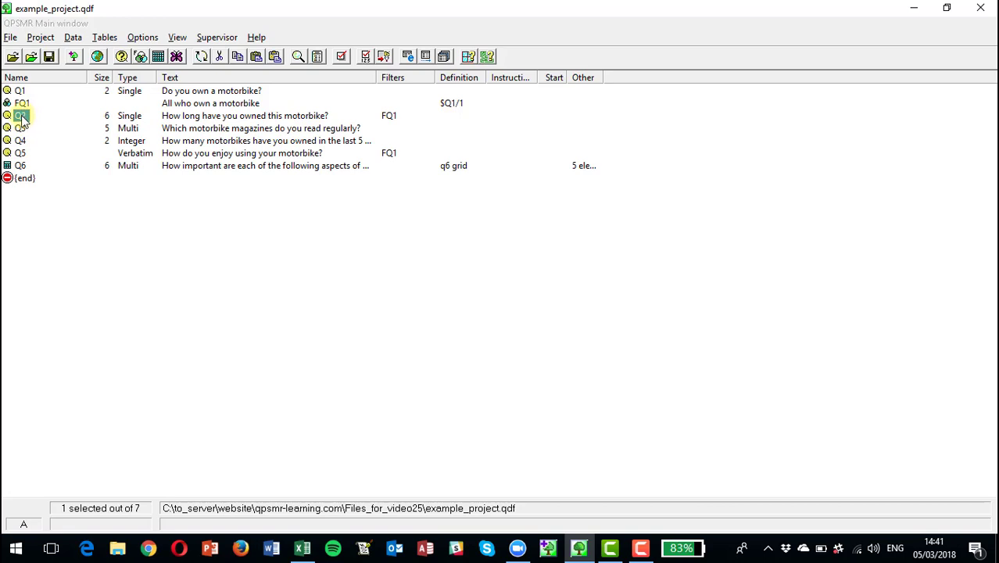
Copy question Q2 and paste the original as a new entry named Q99 placed after Q2
left_click(39, 37)
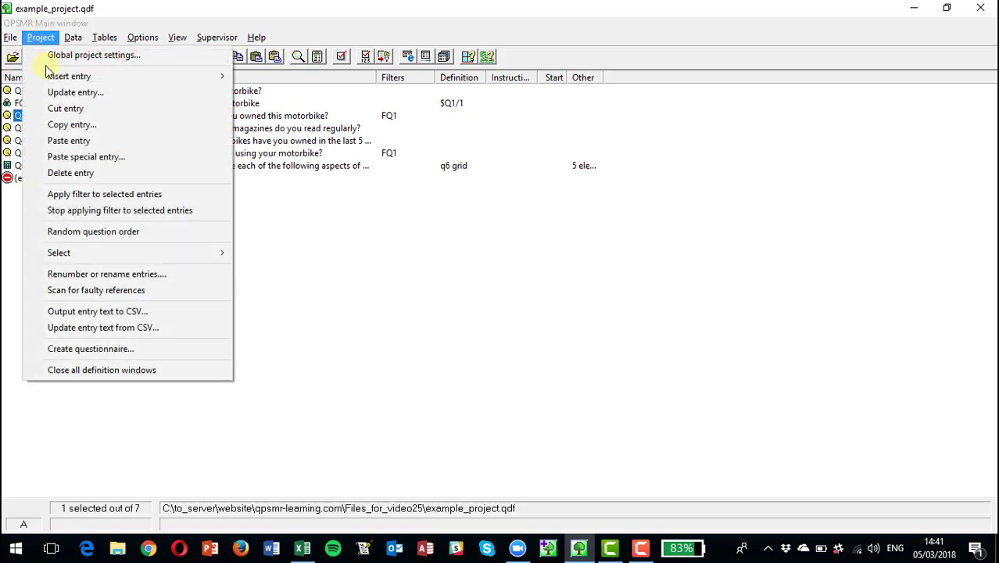
left_click(62, 125)
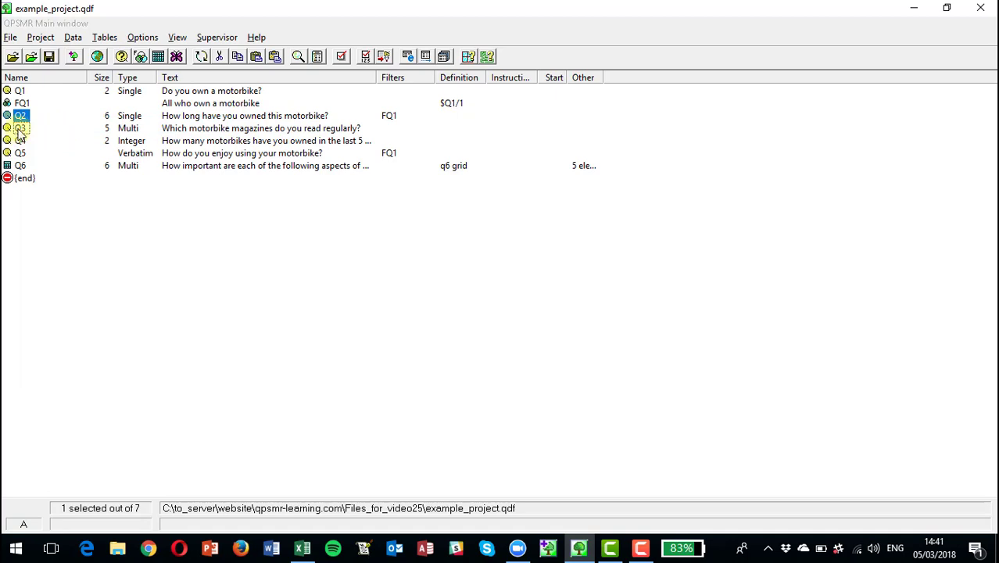
left_click(40, 38)
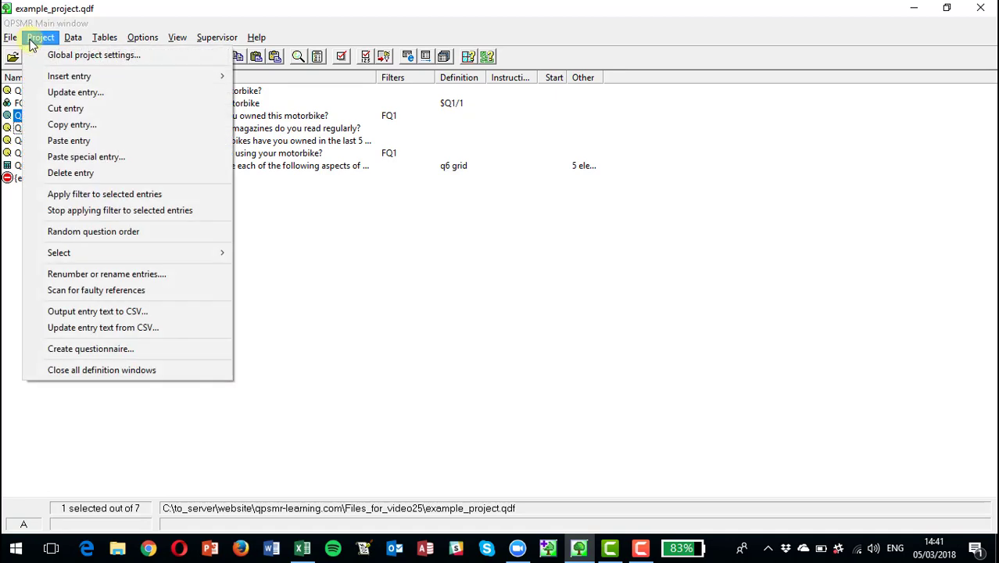
left_click(84, 142)
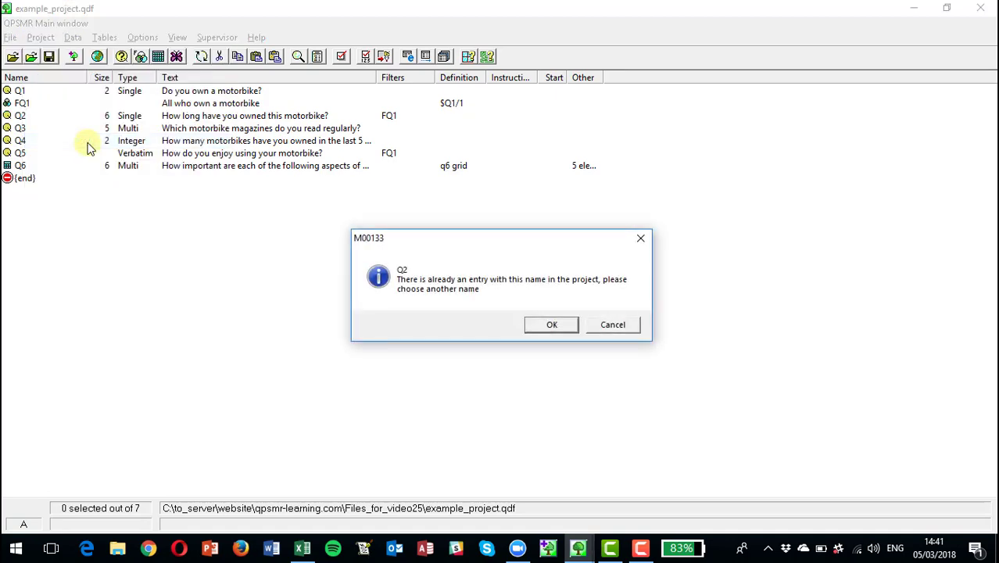
left_click(551, 325)
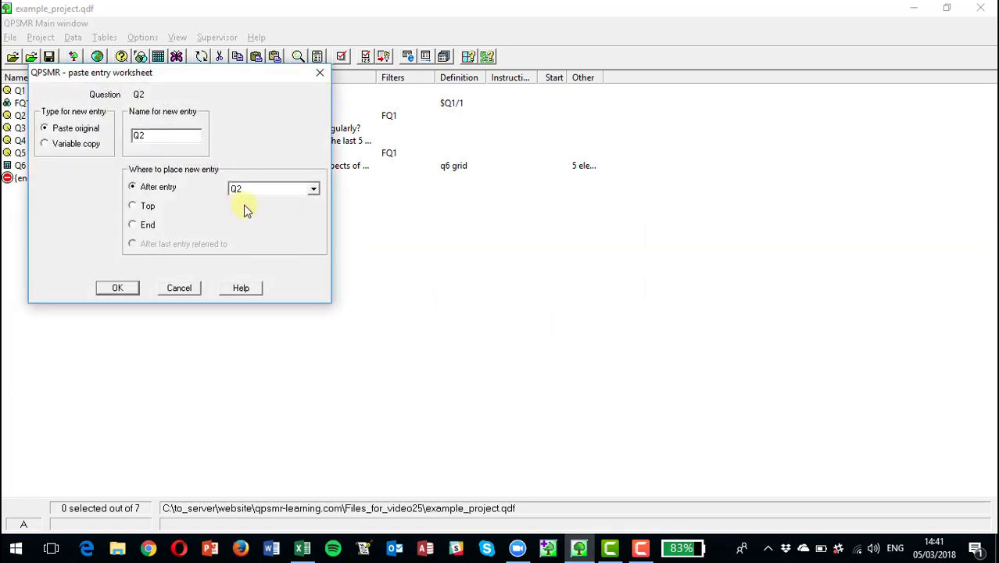
left_click(156, 134)
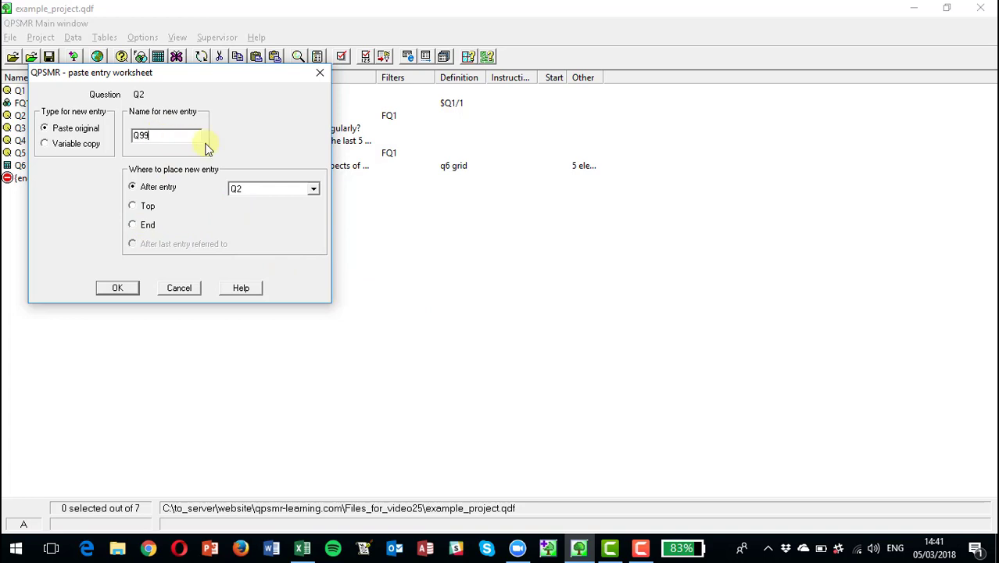
left_click(115, 289)
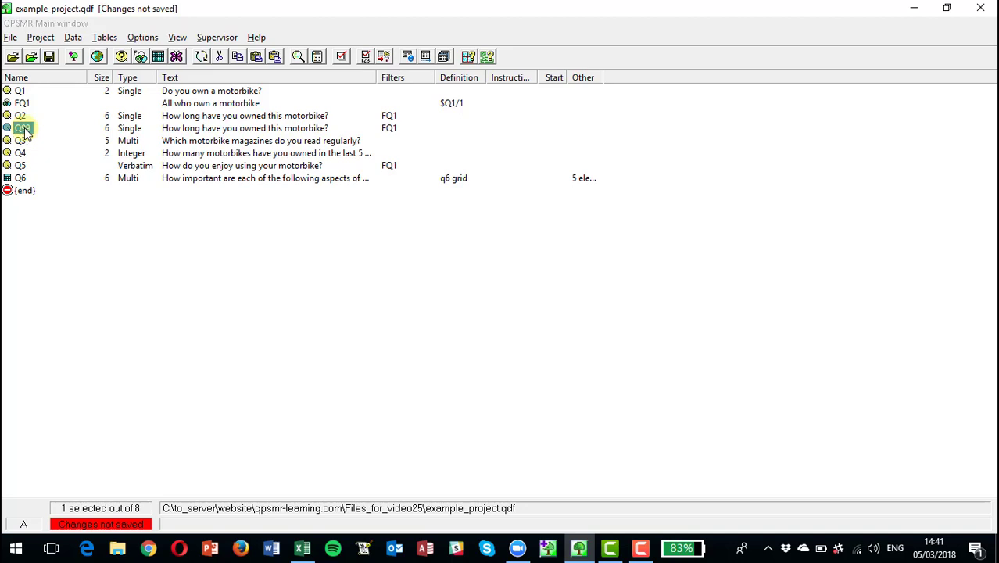
Change the question text of Q99 to "How long did you own your previous motorbike?"
double_click(22, 128)
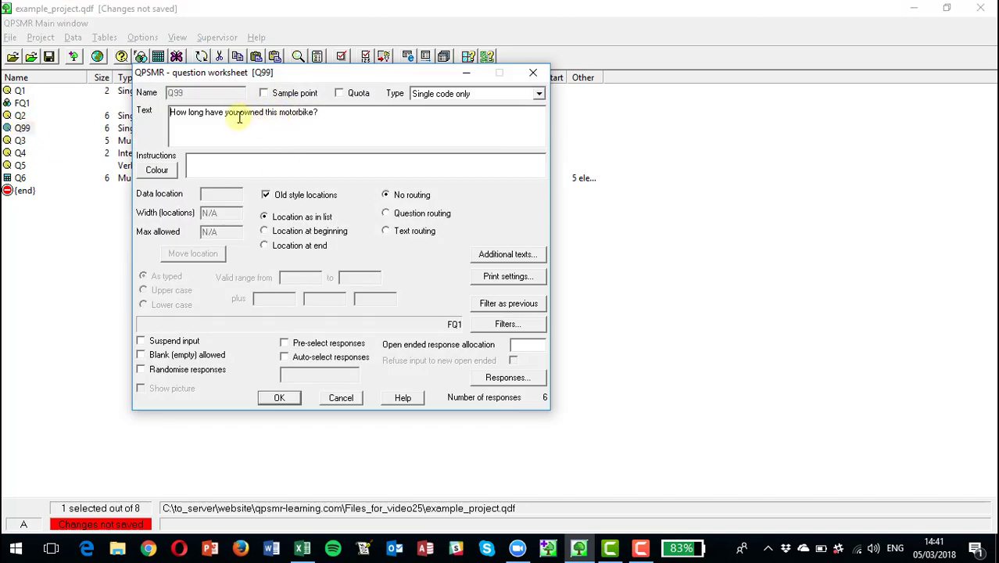
left_click_drag(205, 112, 279, 115)
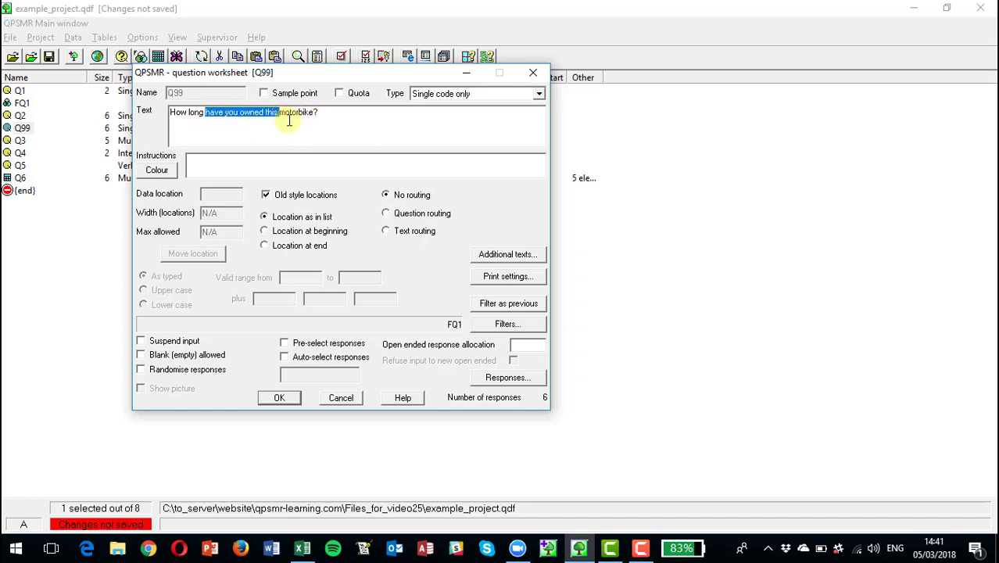
type("did you own ")
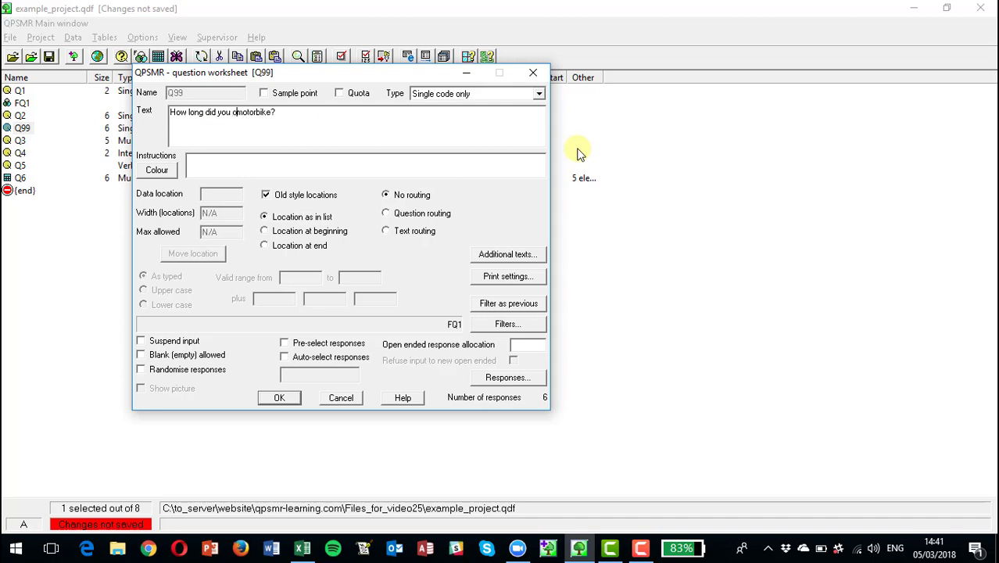
type("your previous")
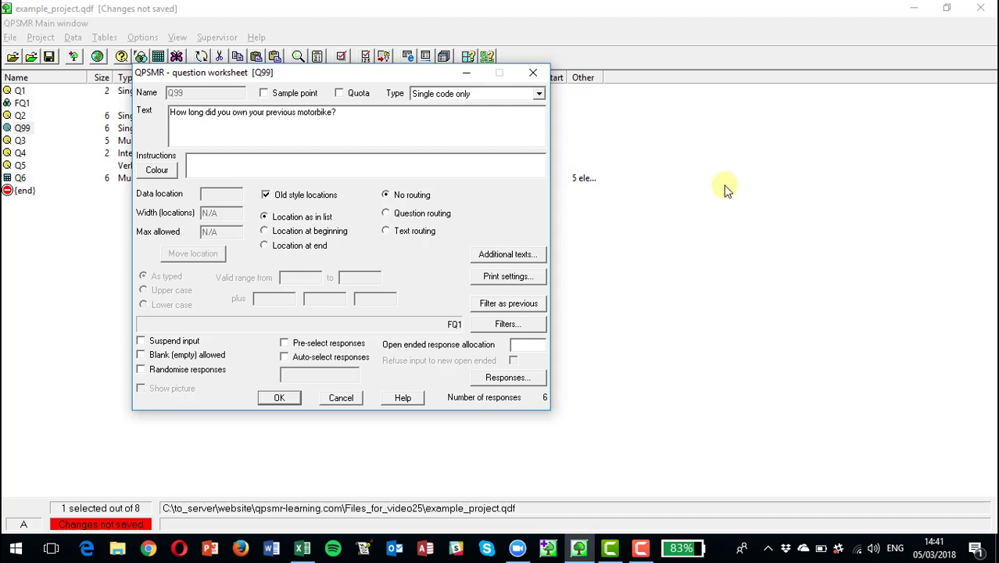
Insert the response "Did not have a previous motorbike" before "Not sure" in Q99, and save the project
left_click(508, 378)
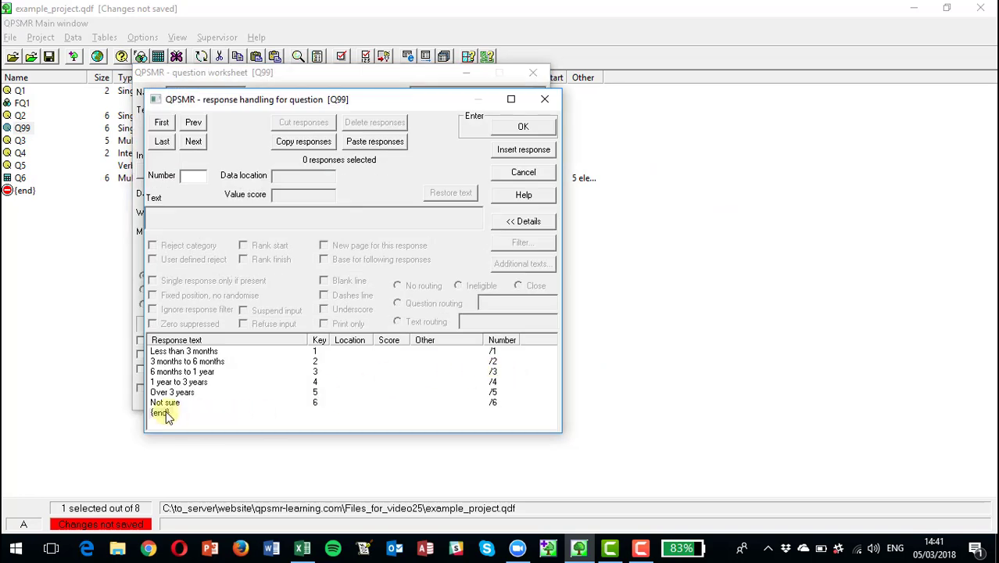
left_click(163, 403)
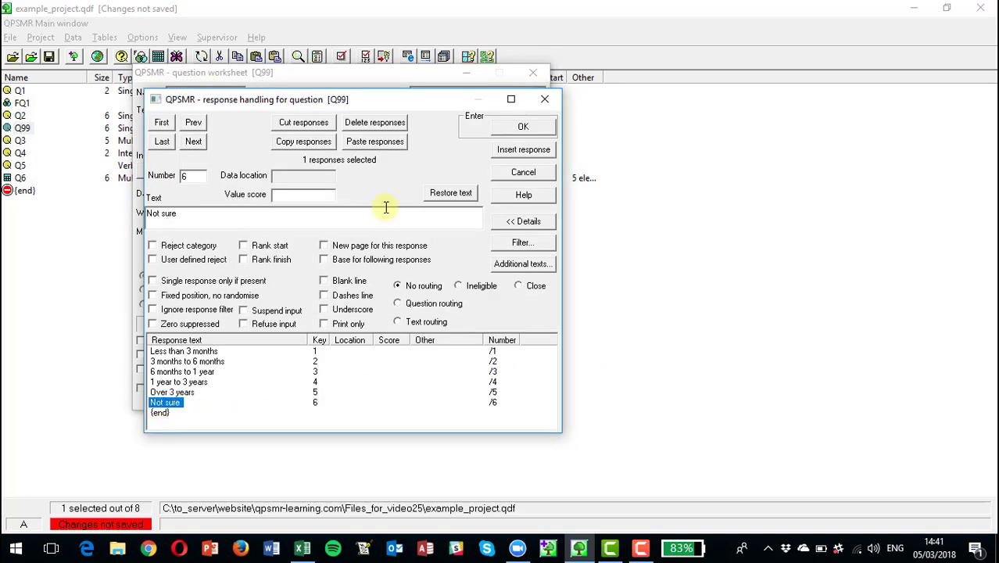
left_click(525, 150)
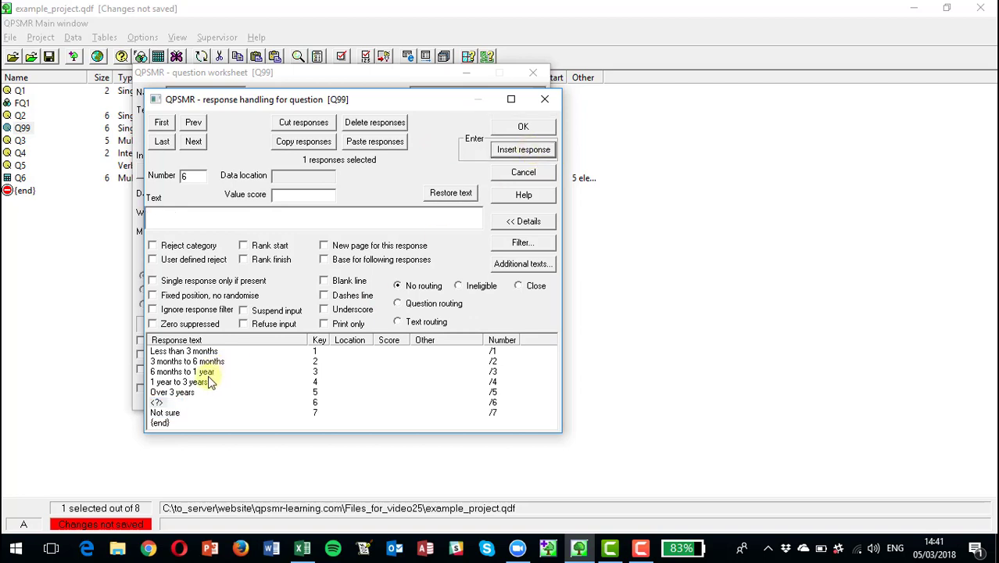
left_click(188, 217)
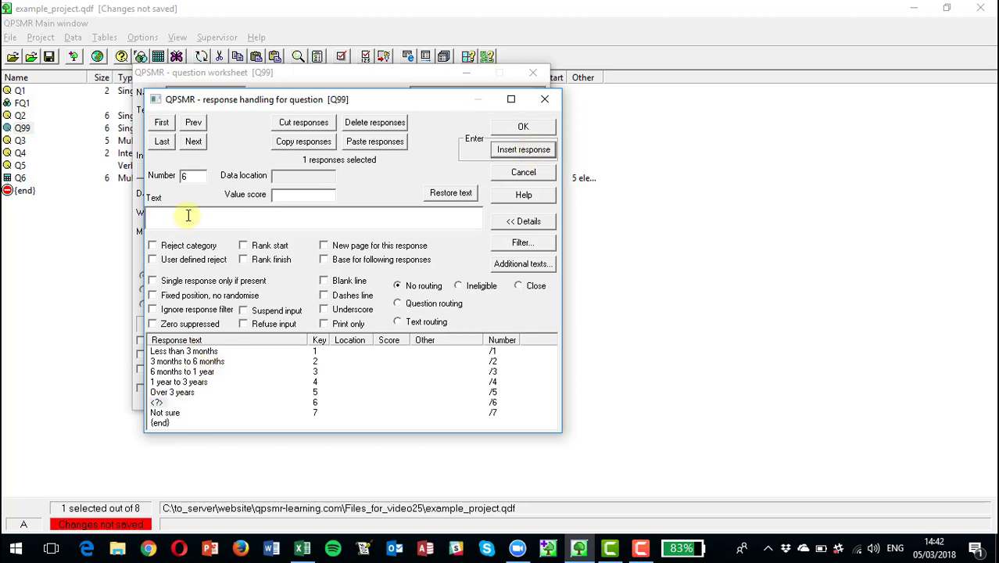
type("Did not have a orevio")
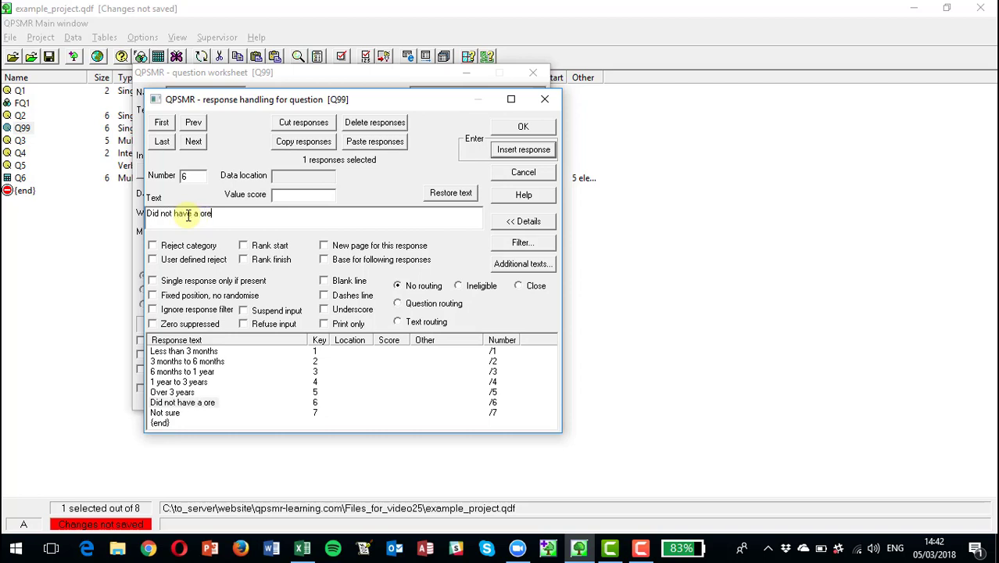
key("BackSpace")
key("BackSpace")
key("BackSpace")
key("BackSpace")
key("BackSpace")
key("BackSpace")
type("pevious m")
key("BackSpace")
key("BackSpace")
key("BackSpace")
key("BackSpace")
key("BackSpace")
key("BackSpace")
key("BackSpace")
key("BackSpace")
type("revious motorbike")
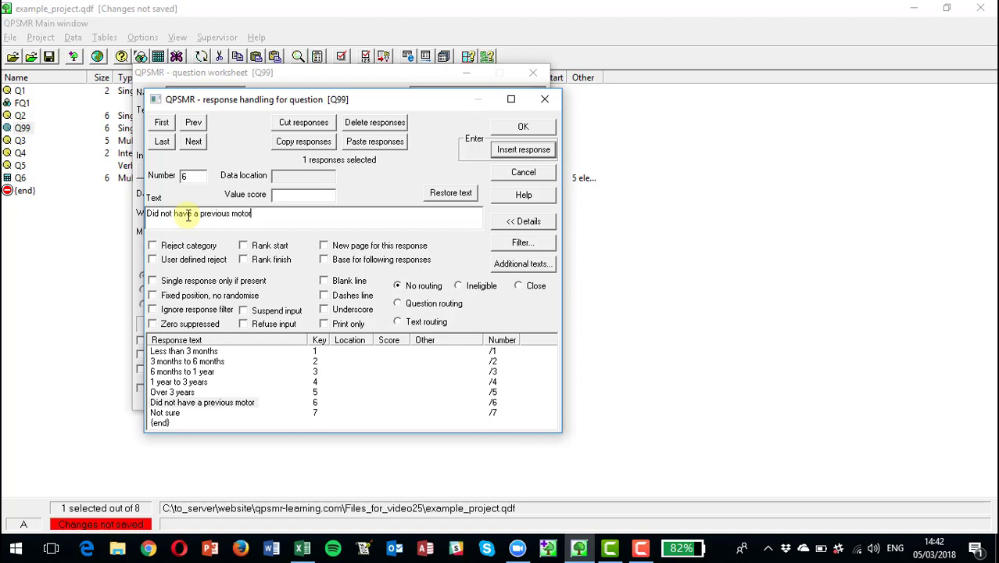
left_click(518, 127)
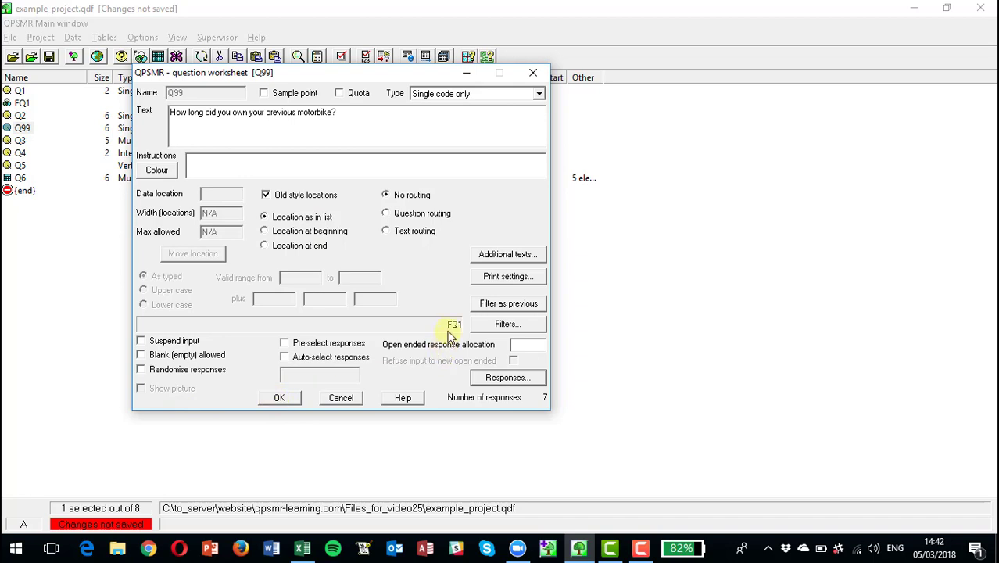
left_click(279, 398)
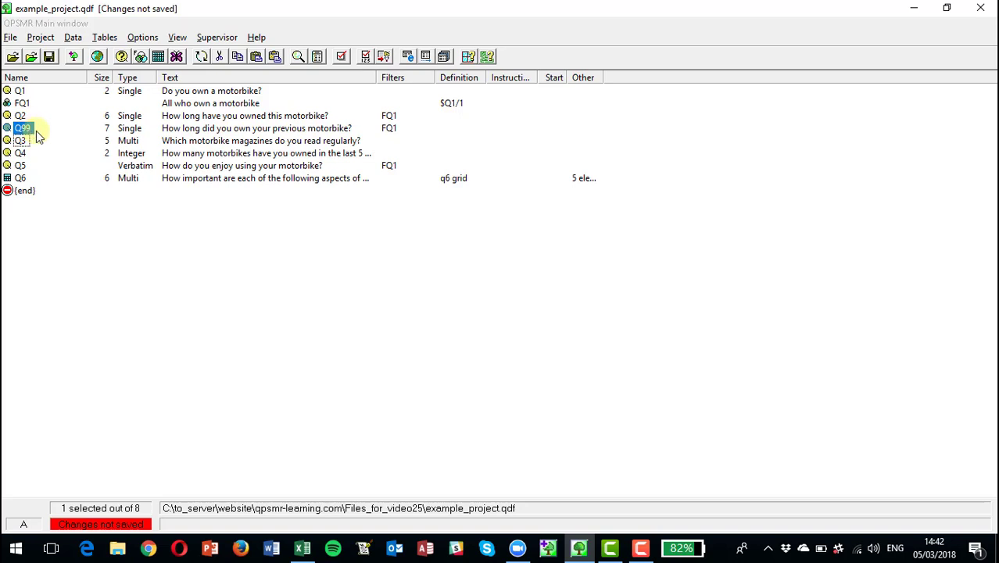
left_click(49, 55)
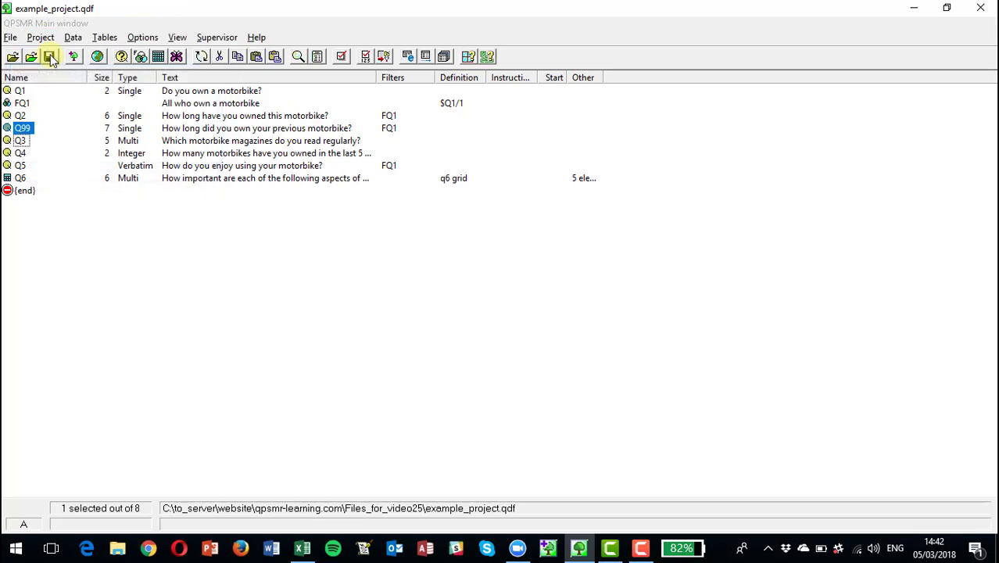
Automatically renumber the project entries so that Q99 becomes Q3 and the following questions become Q4 to Q7
left_click(45, 40)
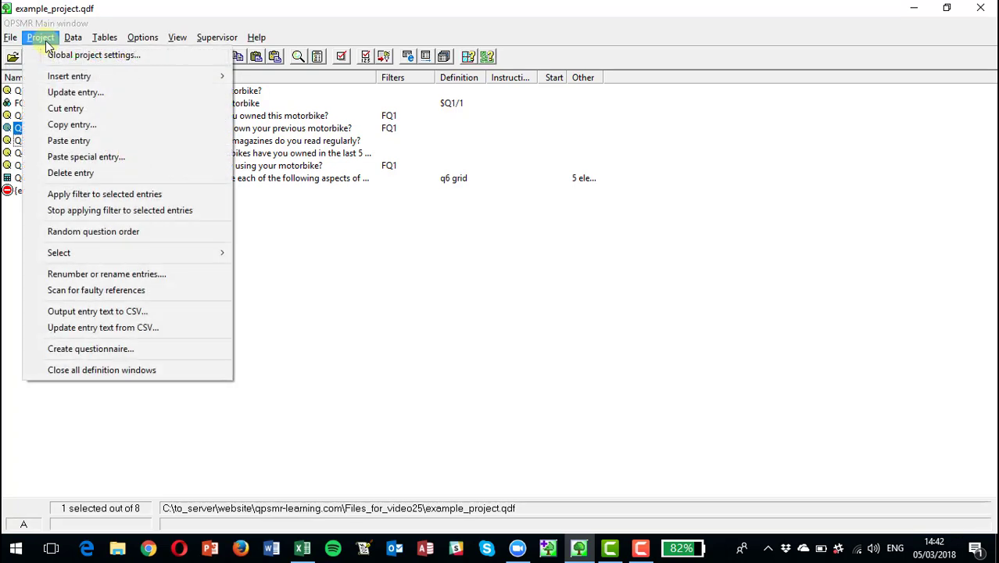
left_click(112, 275)
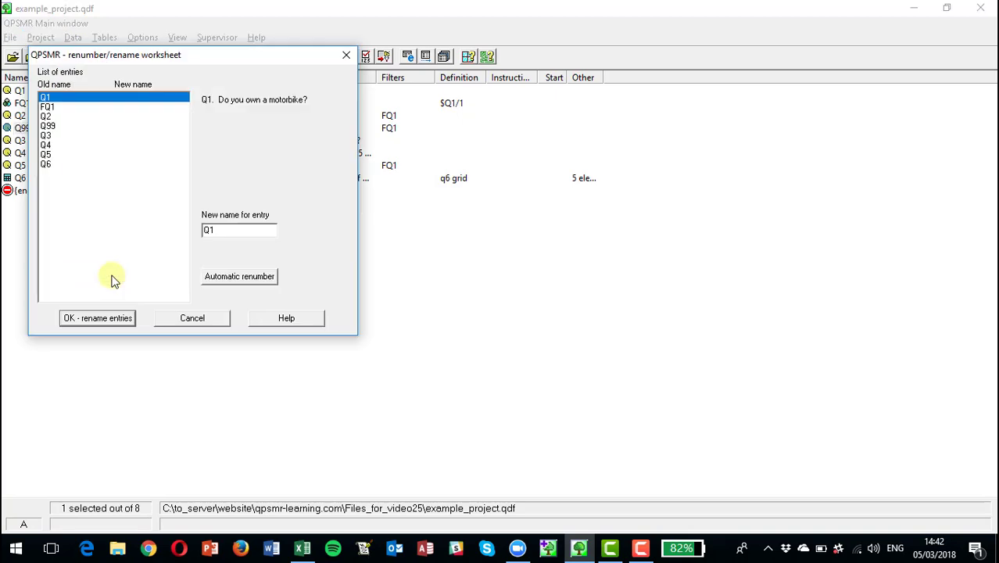
left_click(246, 281)
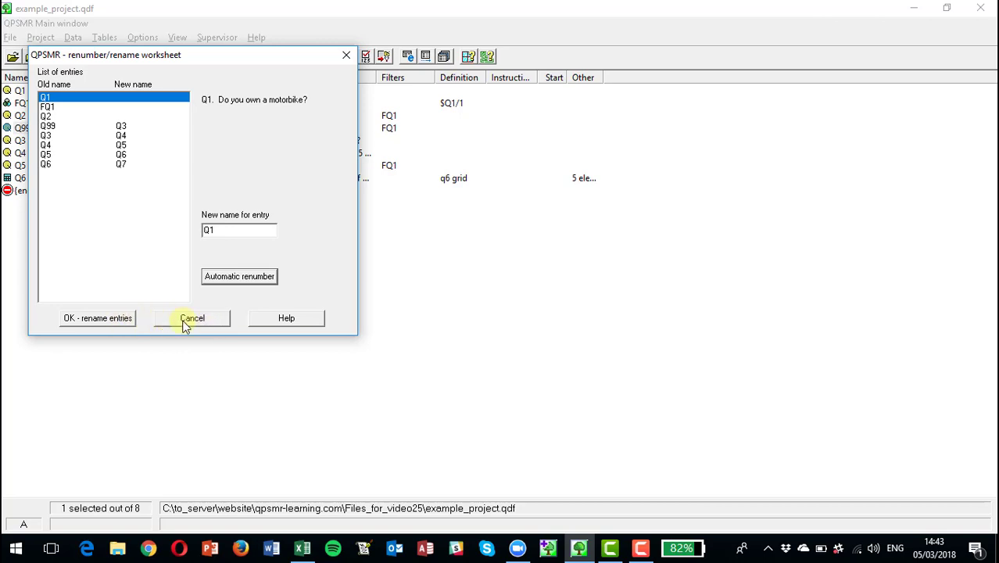
left_click(100, 325)
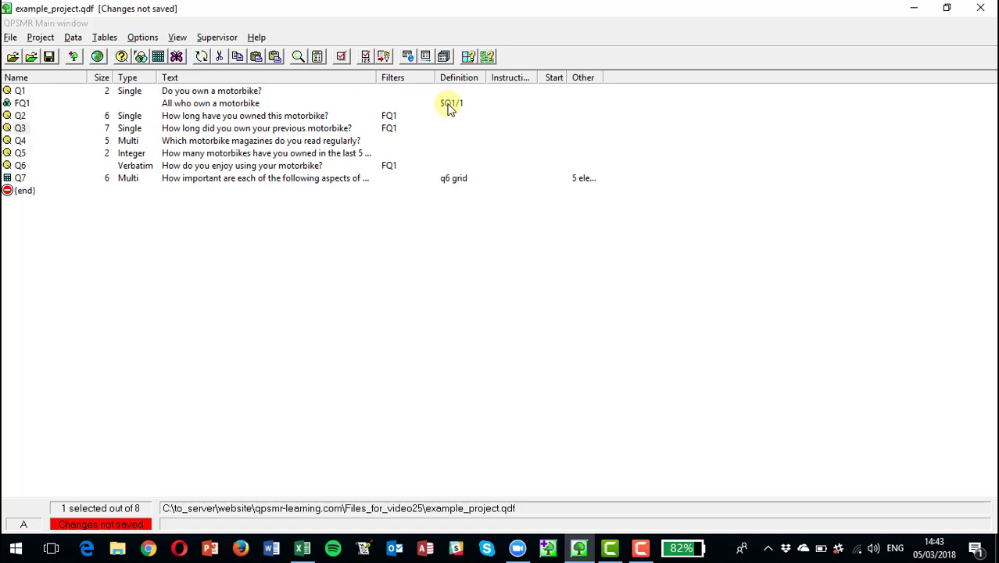
left_click(20, 91)
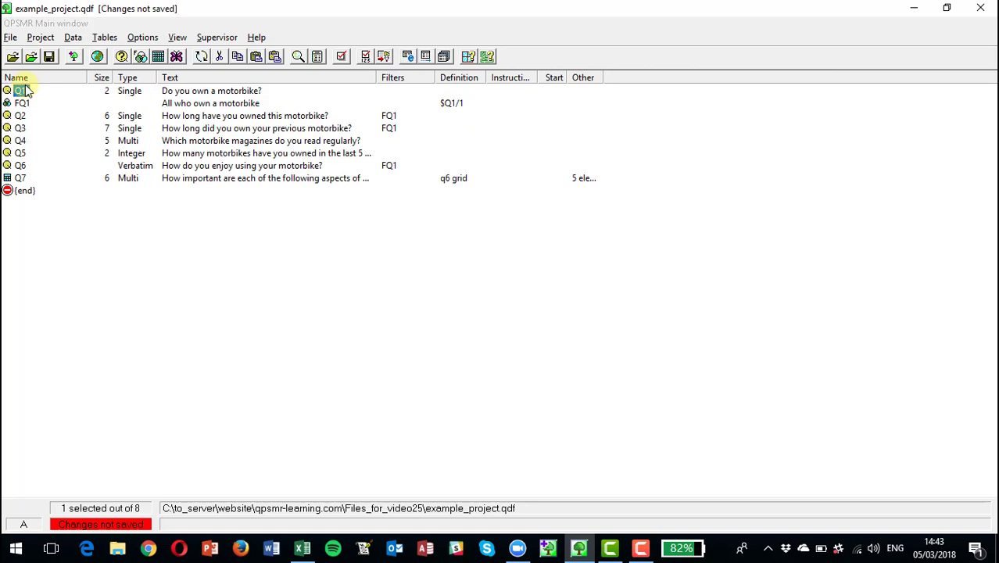
left_click(22, 166)
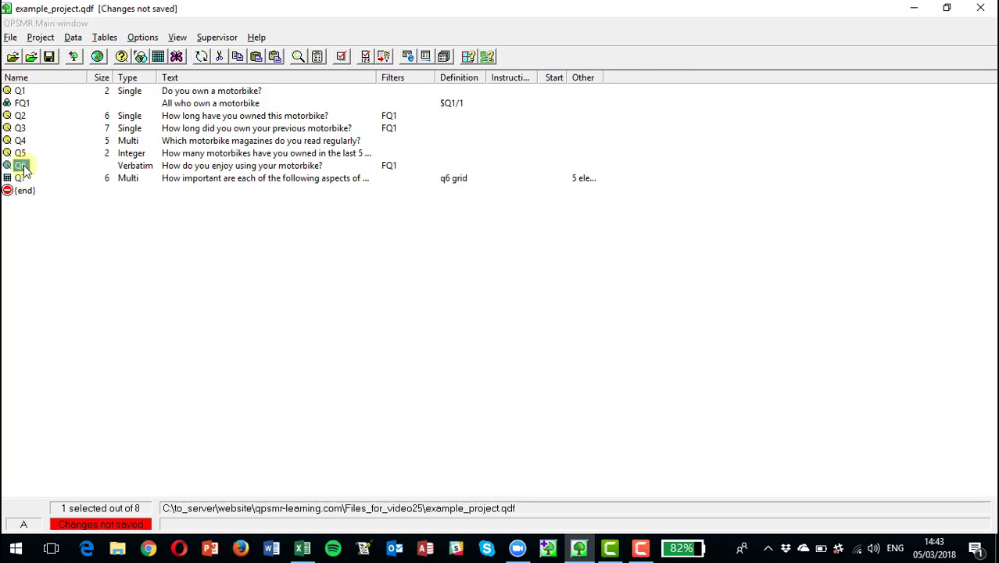
left_click(43, 39)
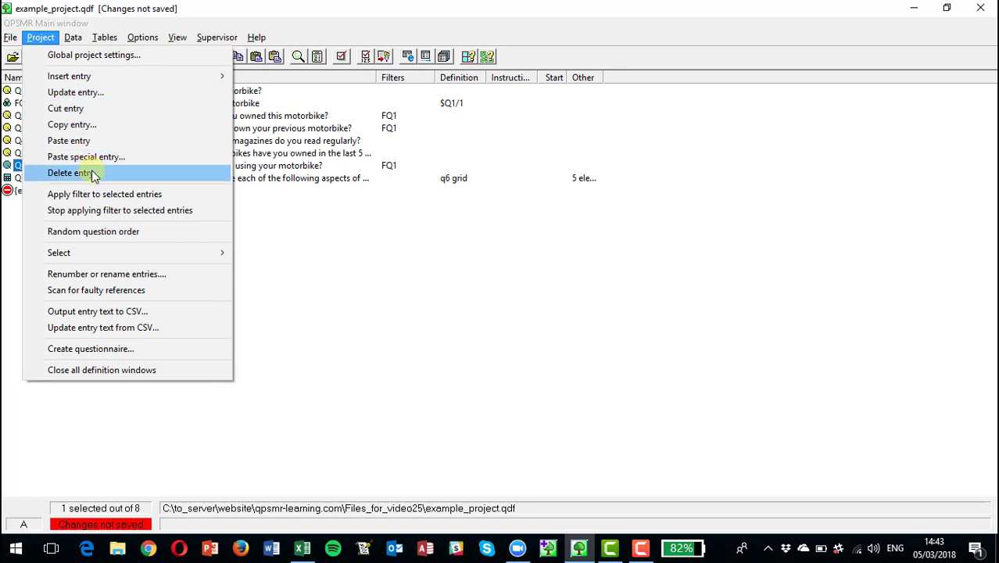
left_click(312, 211)
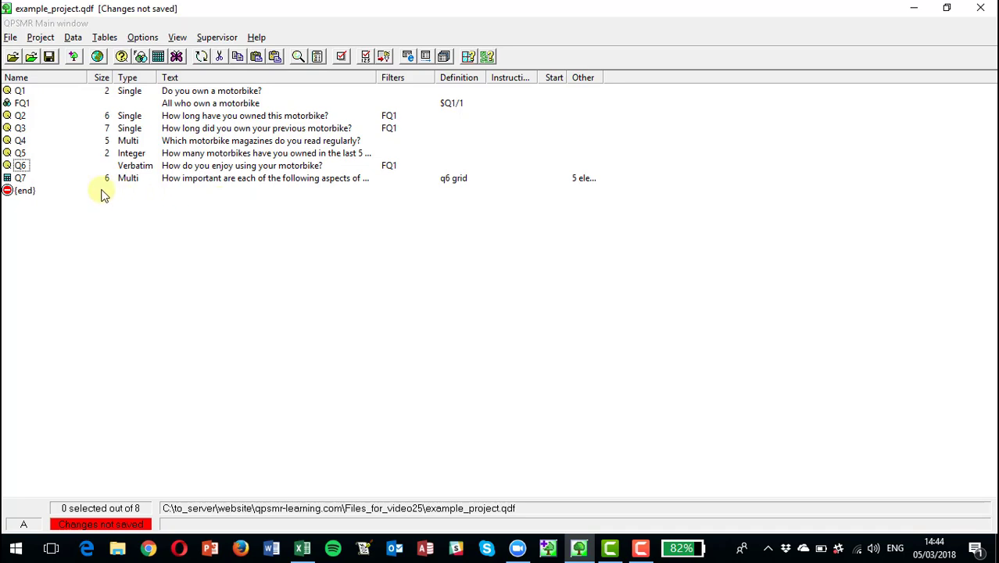
Delete the grid entry Q7 from the project
left_click(19, 178)
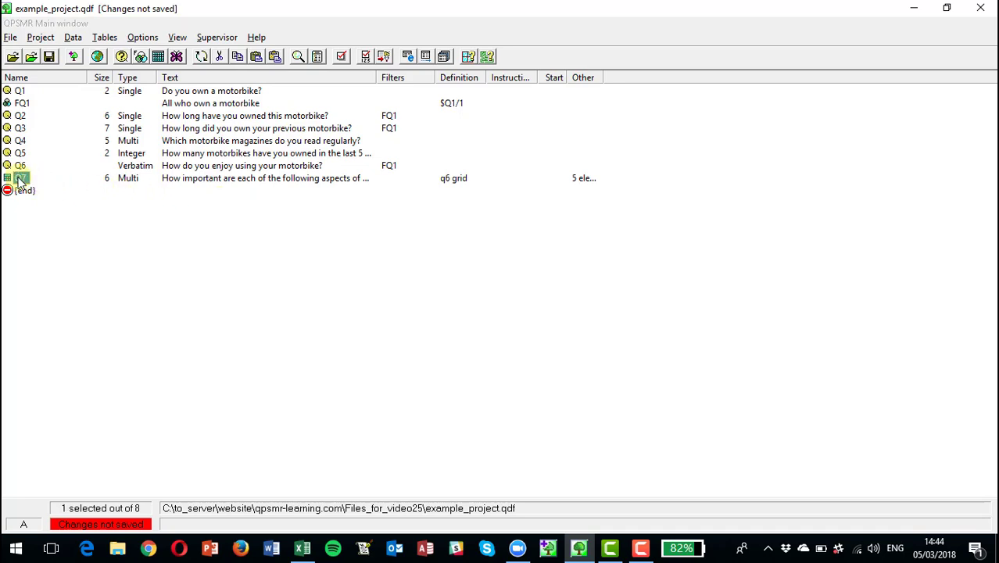
left_click(41, 38)
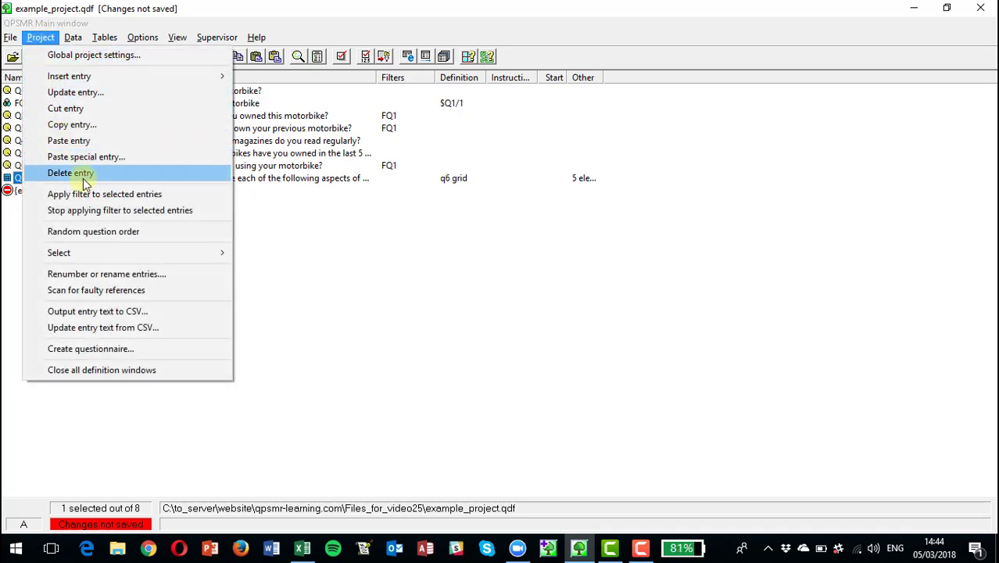
left_click(83, 175)
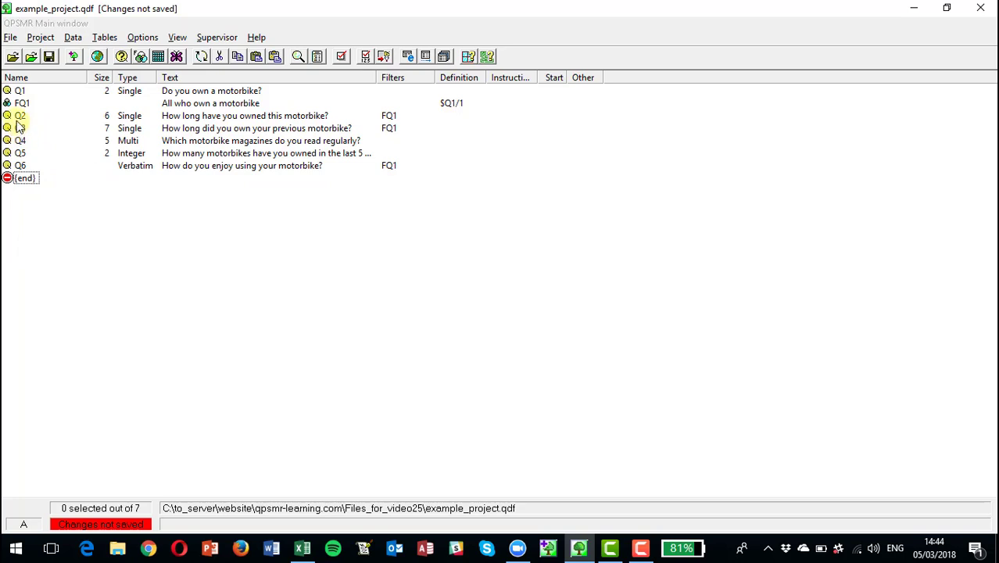
Add the response "Not answered" at the end of the response list of Q1
left_click(19, 91)
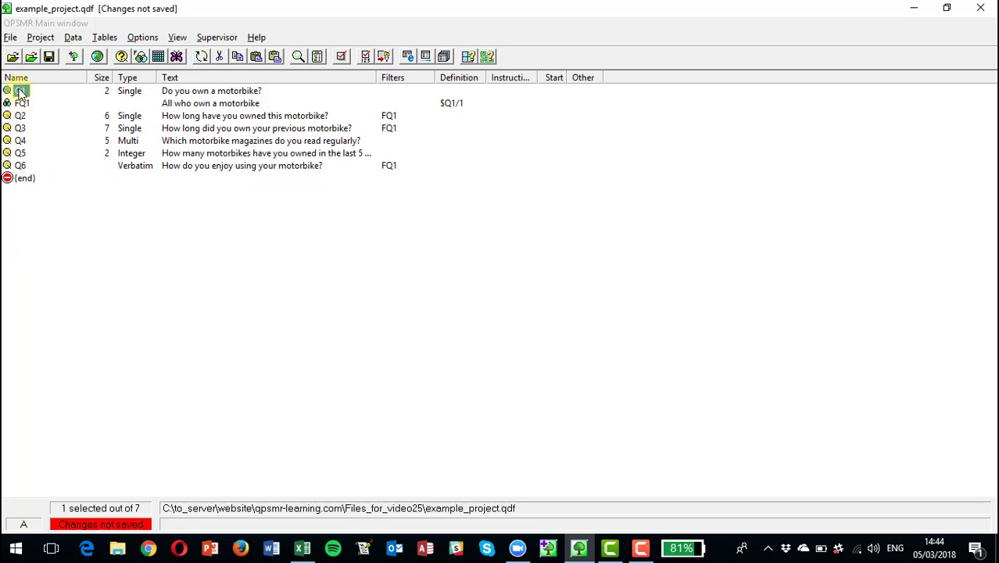
left_click(41, 39)
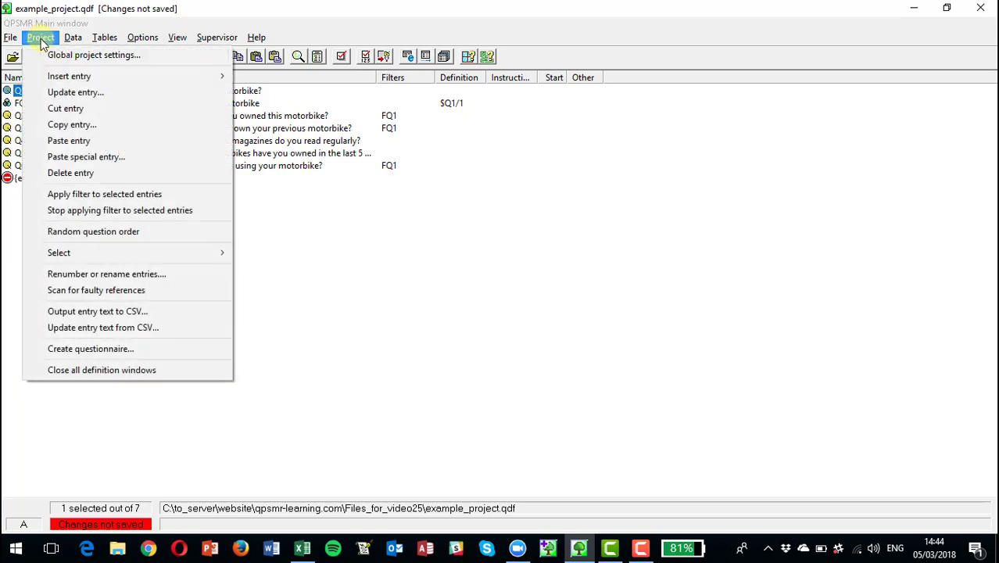
left_click(65, 94)
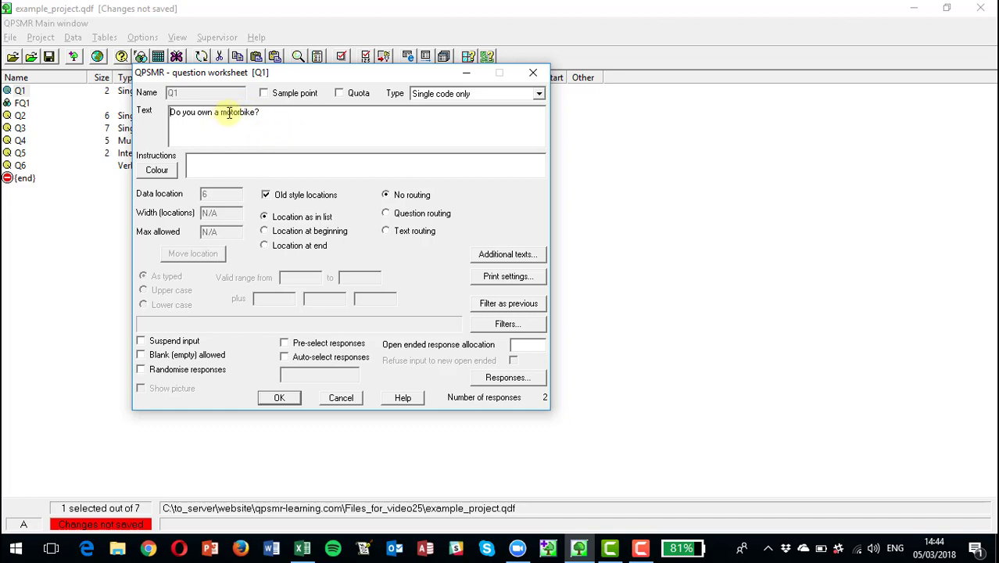
left_click(502, 386)
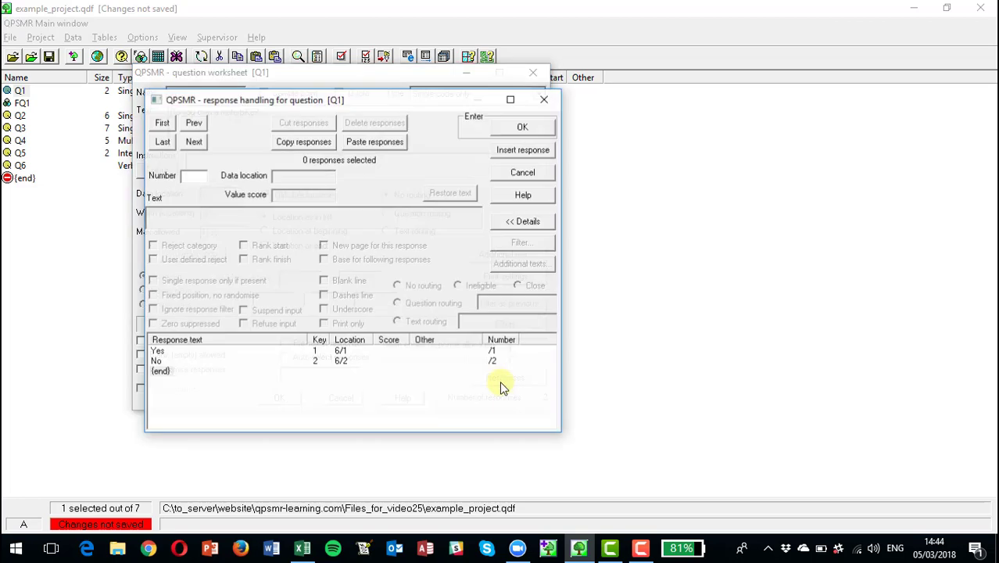
left_click(161, 372)
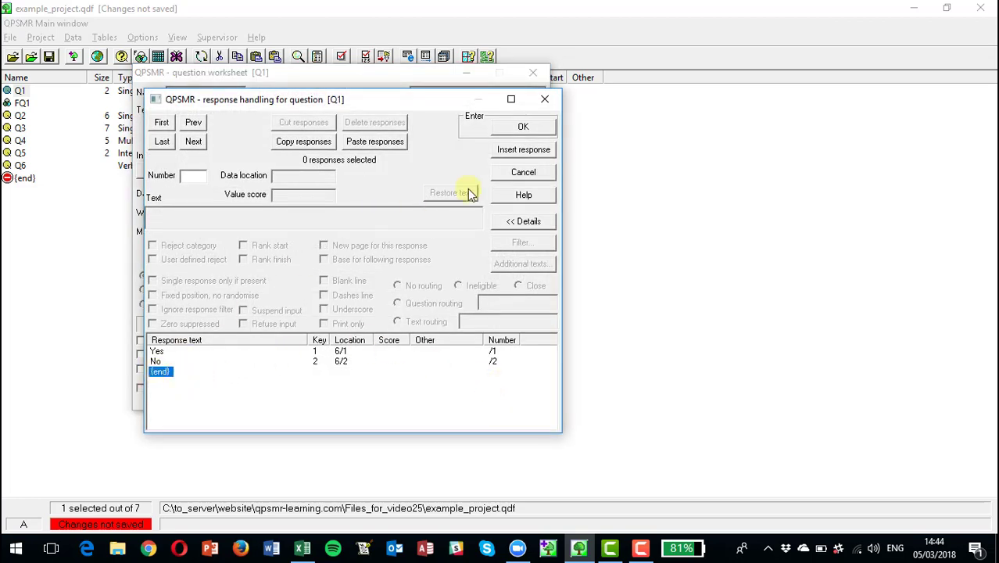
left_click(521, 149)
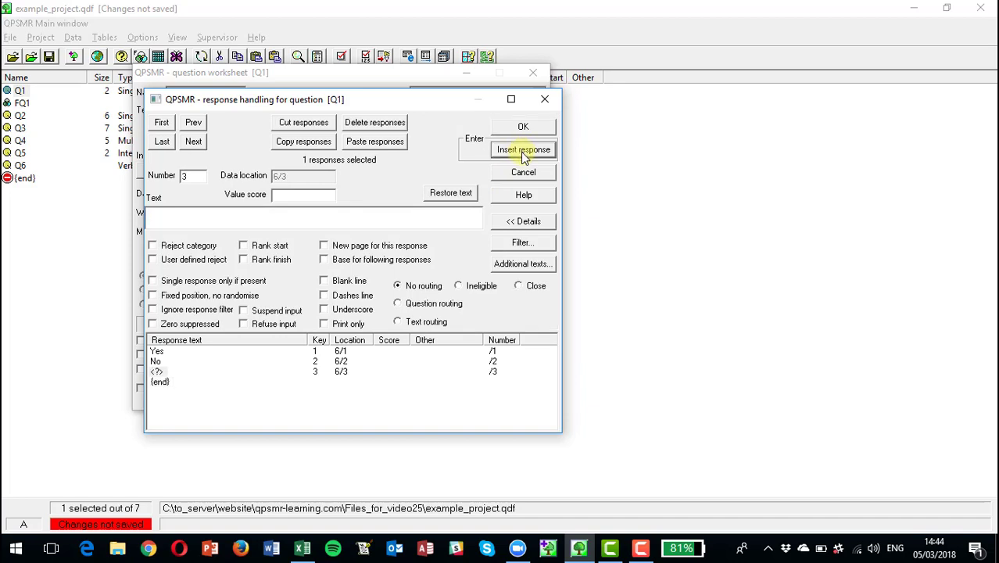
type("Not answe")
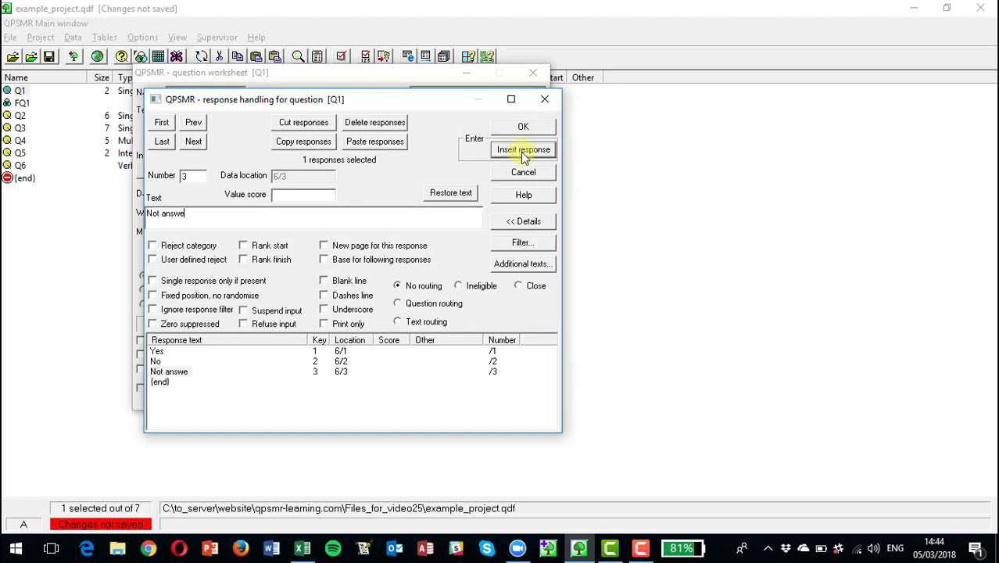
type("red")
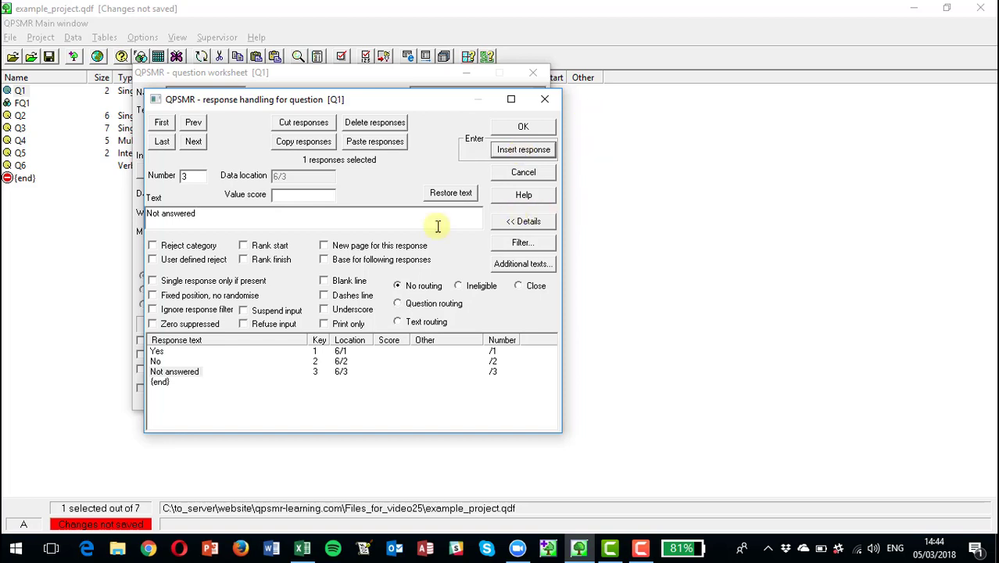
Mark the "Not answered" response as a reject category and accept the changes to Q1
left_click(154, 247)
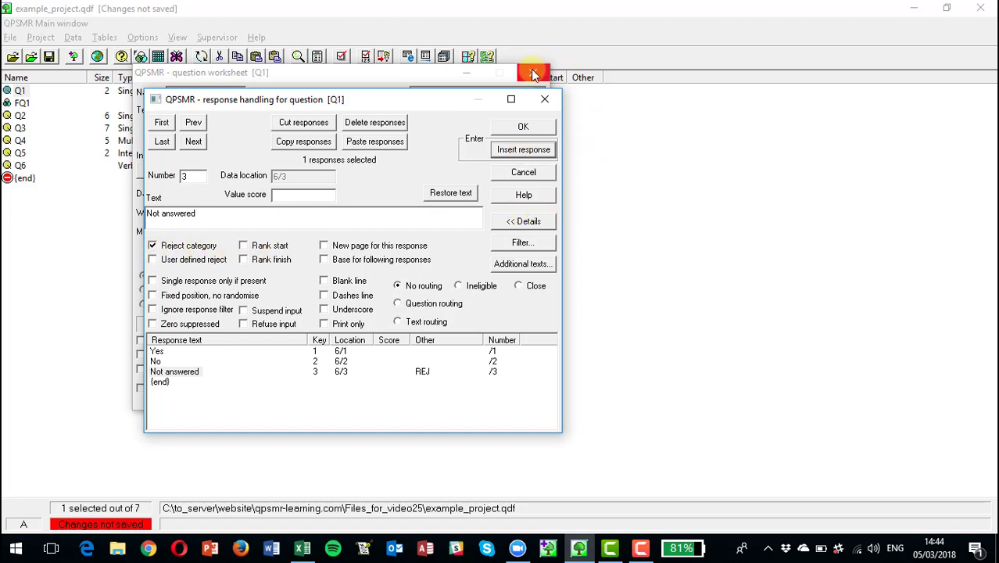
left_click(523, 127)
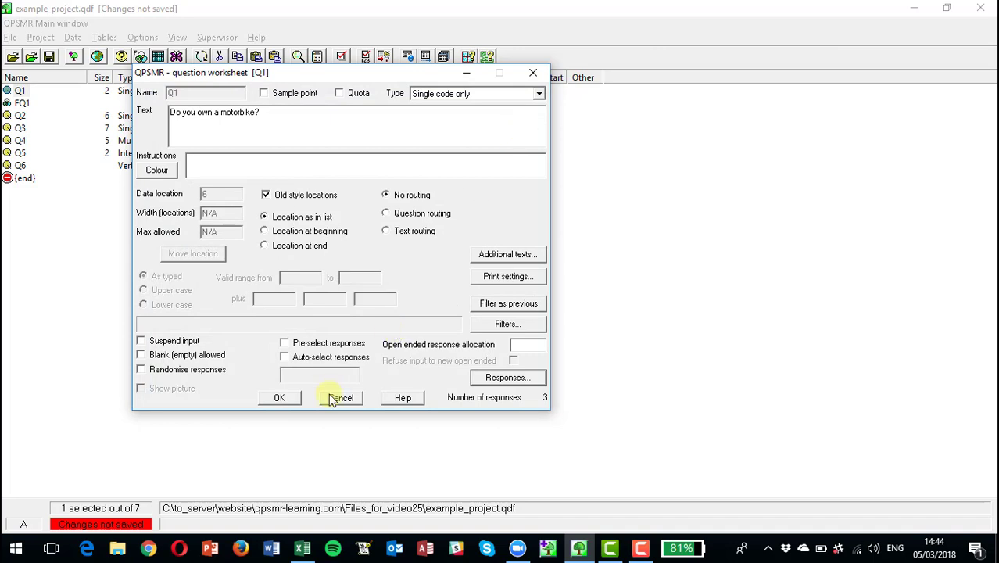
left_click(275, 398)
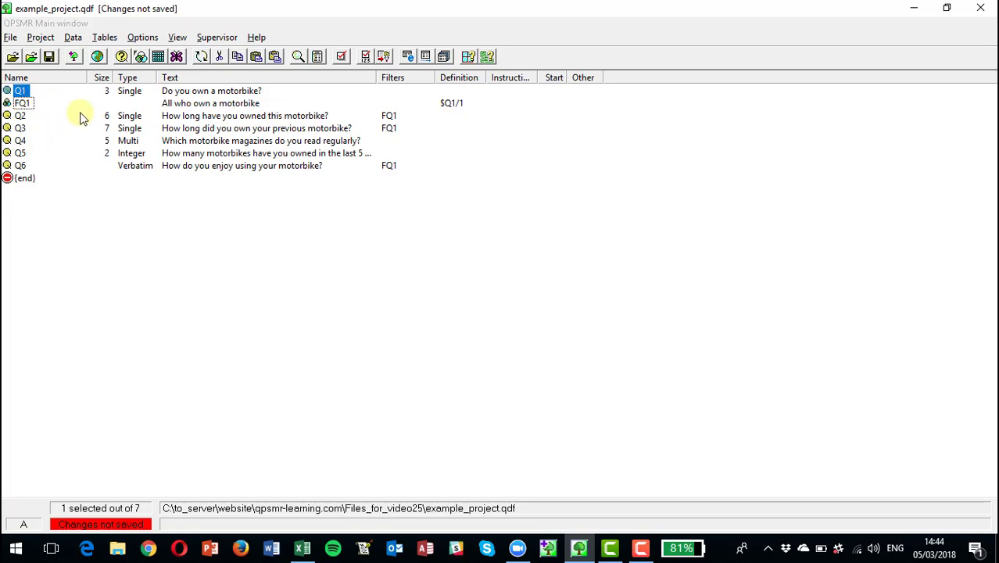
Output the project's entry text to a CSV file named "texts" in the Files_for_video25 folder
left_click(41, 37)
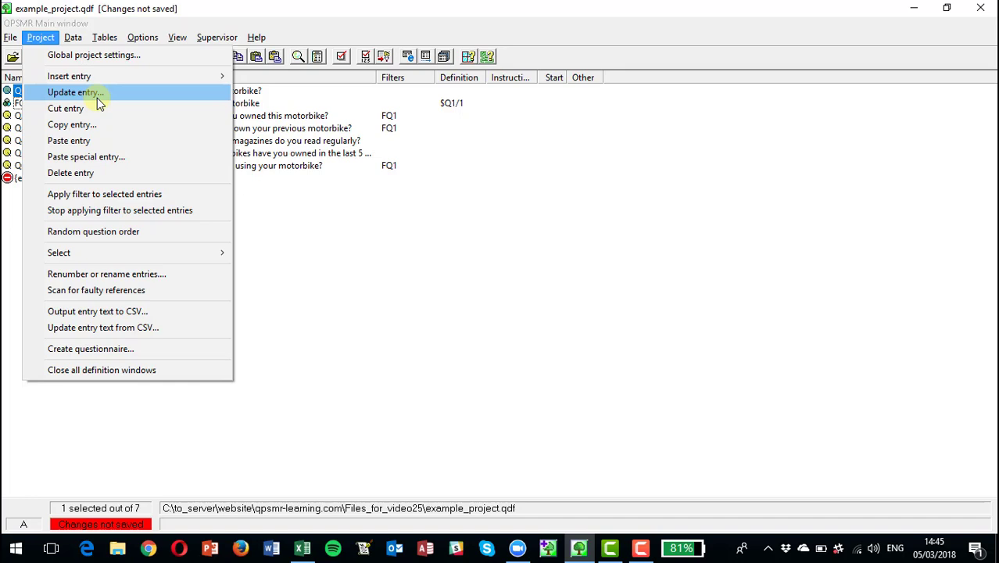
left_click(130, 311)
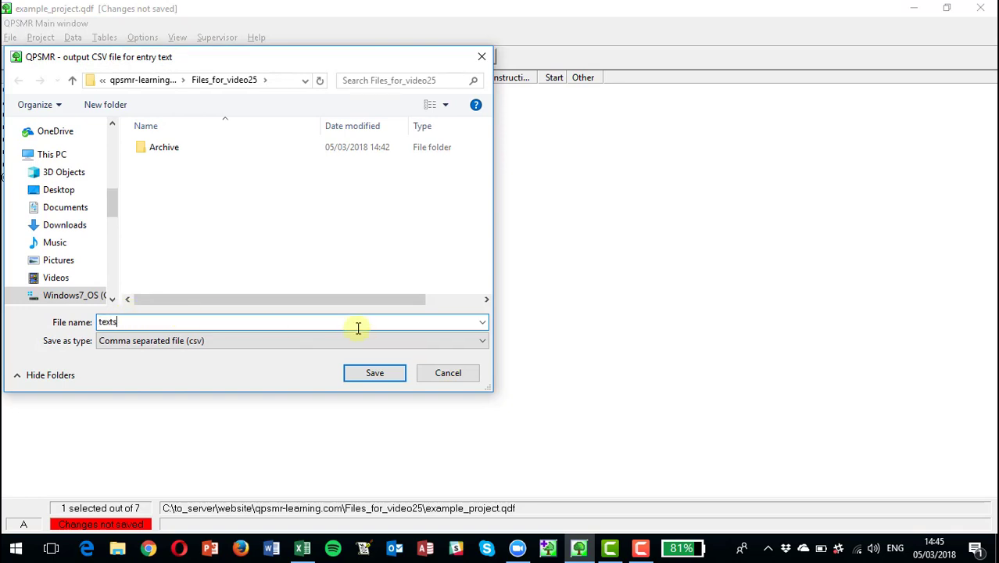
key("Return")
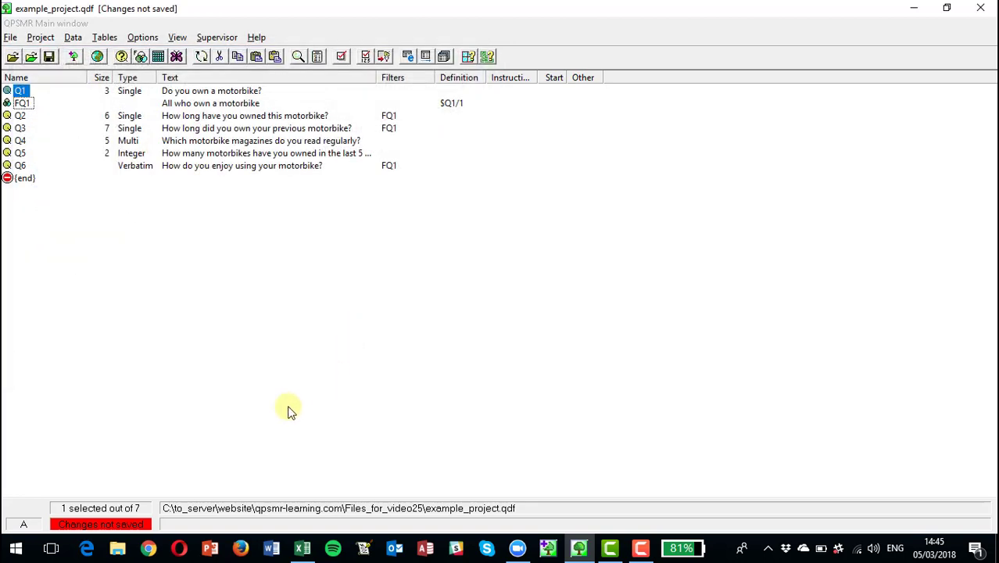
Open texts.csv in Excel and replace every occurrence of "motorbike" with "motorcycle"
left_click(116, 551)
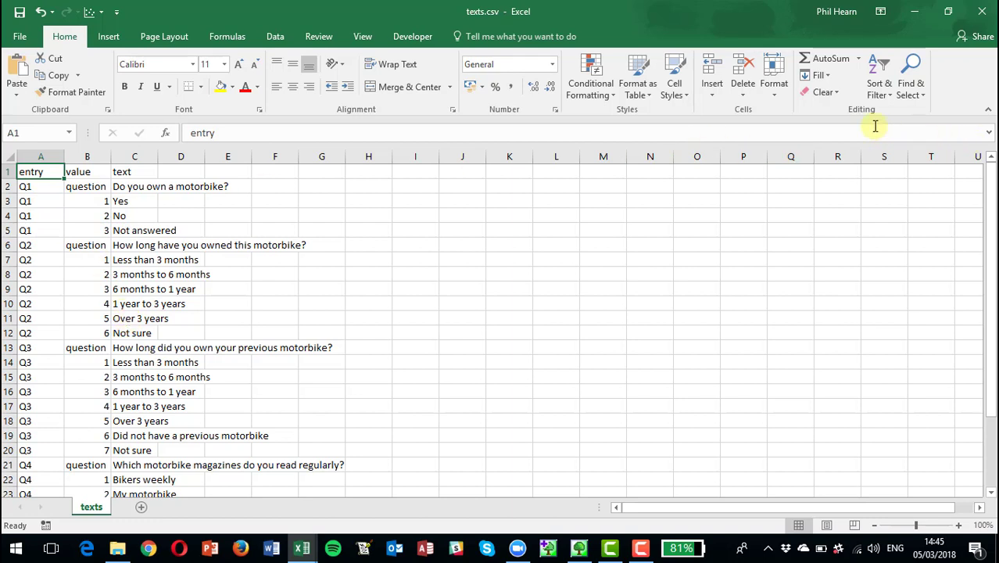
left_click(909, 93)
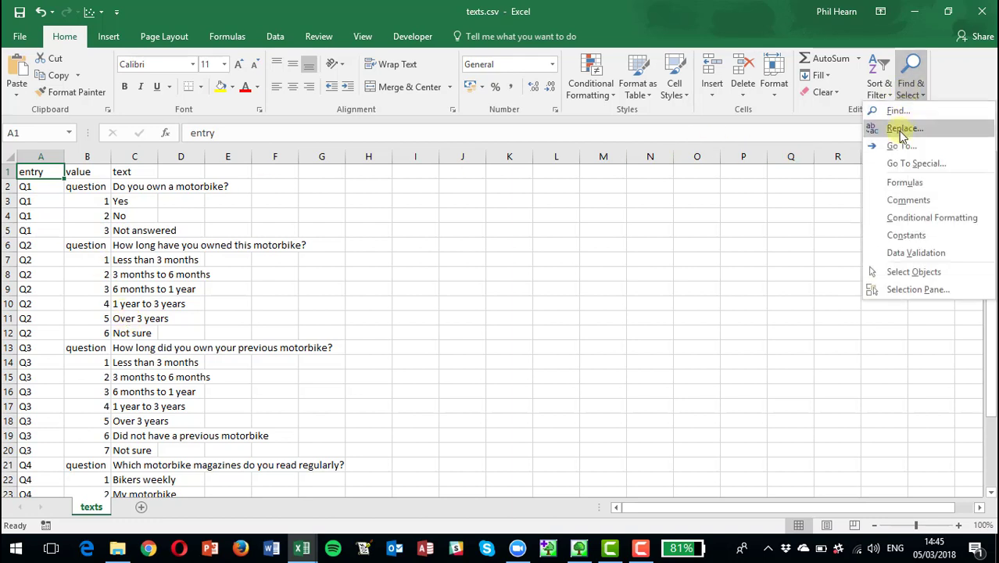
left_click(877, 128)
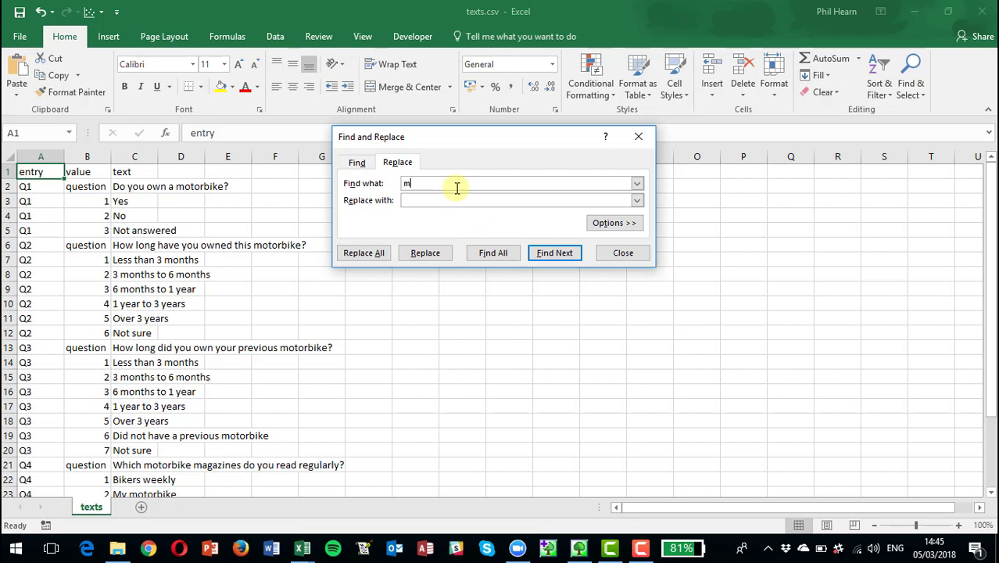
type("motorbike")
type("motorcycle")
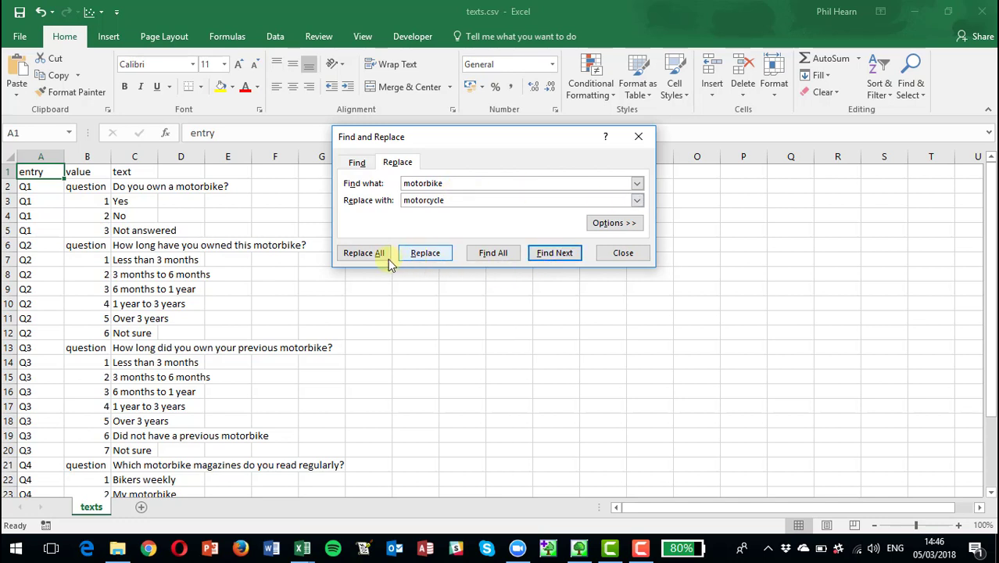
left_click(364, 252)
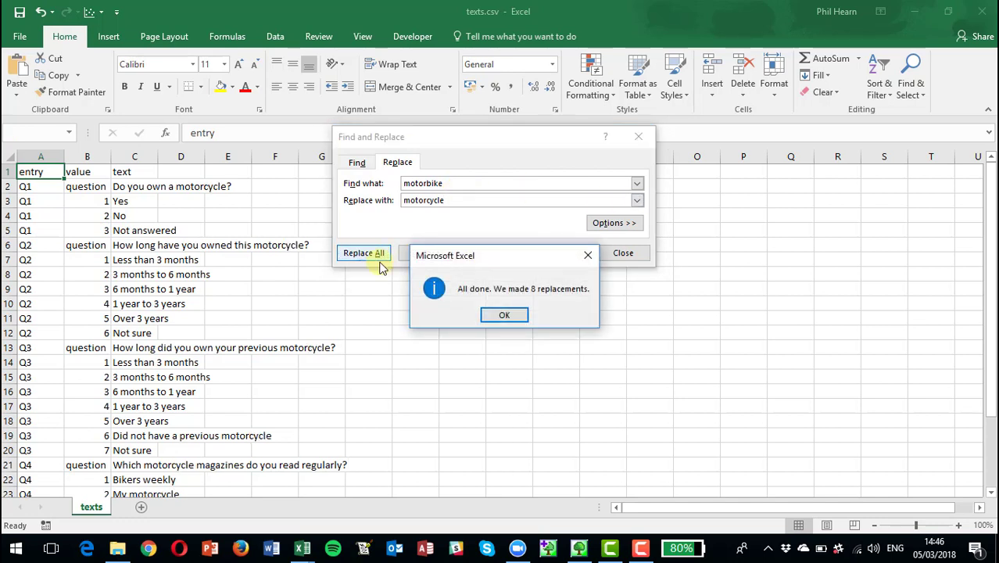
left_click(504, 315)
left_click(623, 252)
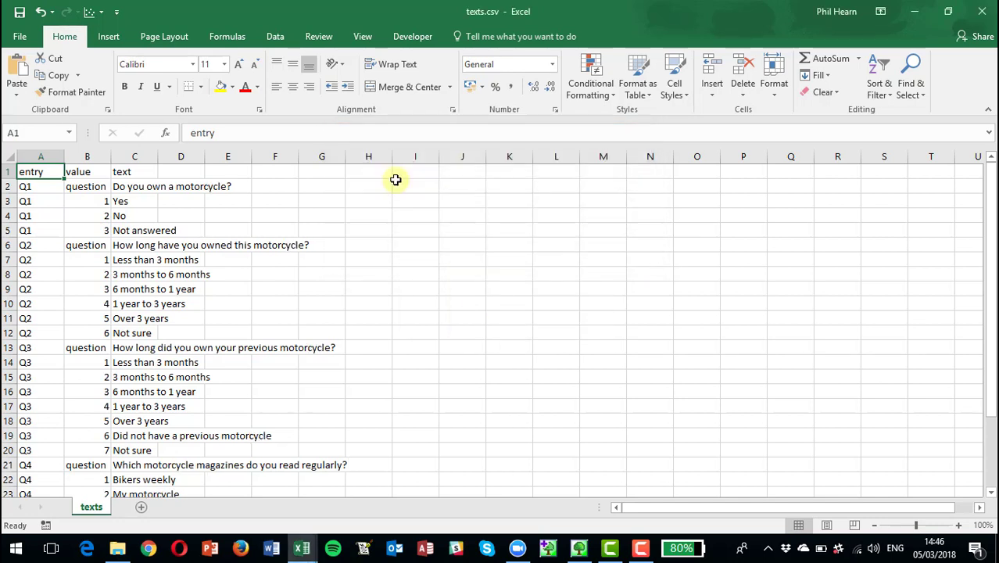
Save texts.csv and minimise Excel to return to the QPSMR project
left_click(20, 36)
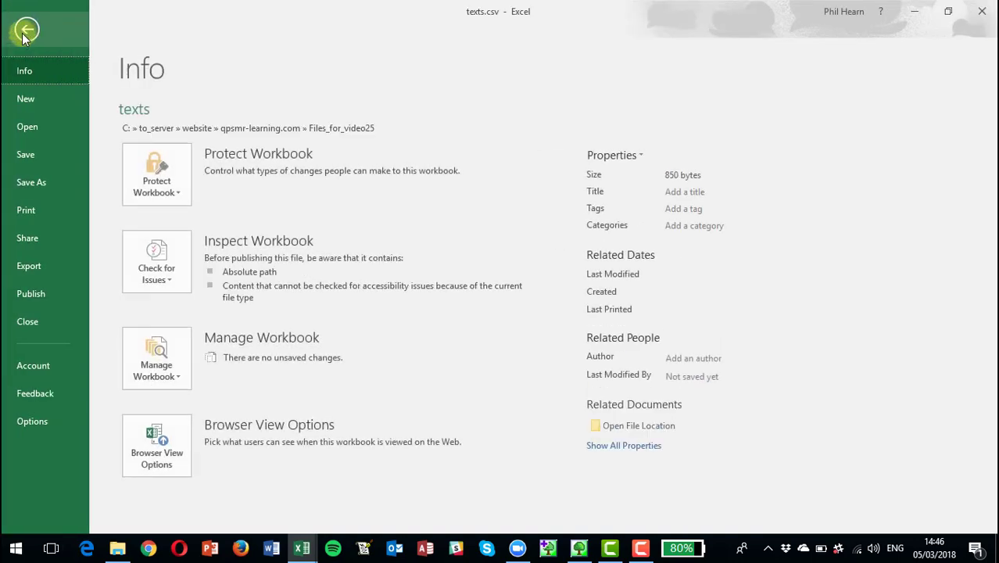
left_click(35, 154)
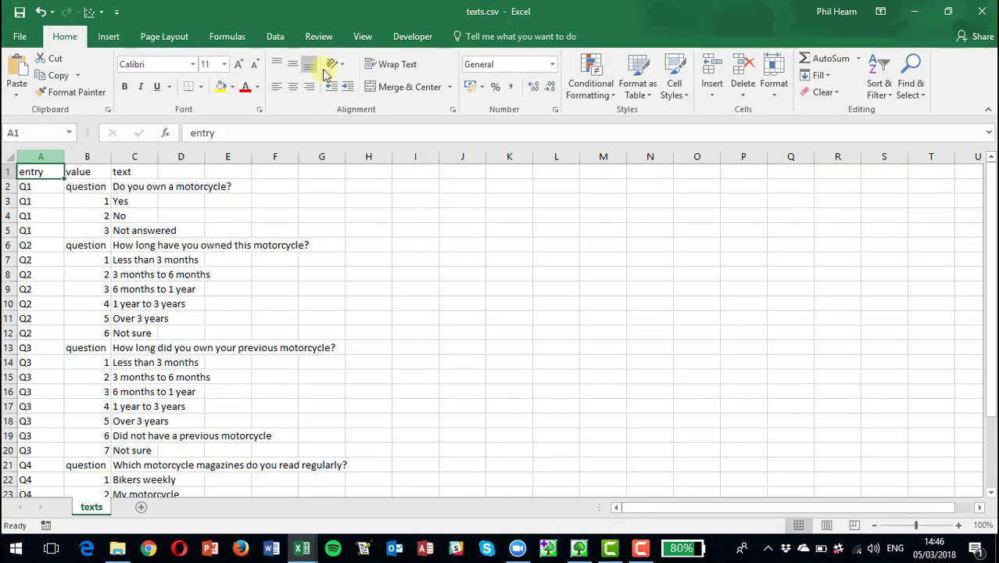
left_click(914, 12)
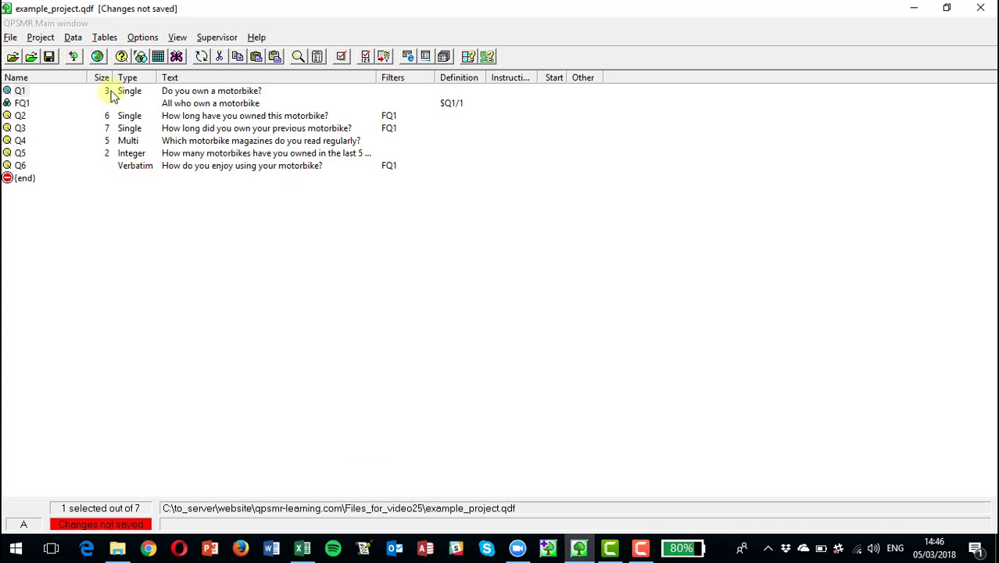
Update the project's entry text from the edited texts CSV file, and close the report of text updates
left_click(40, 38)
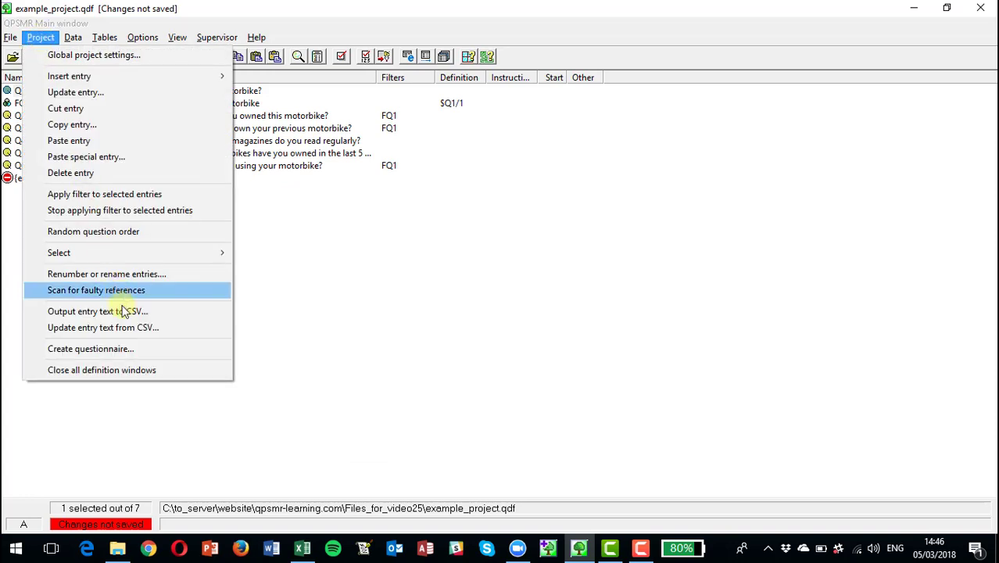
left_click(130, 328)
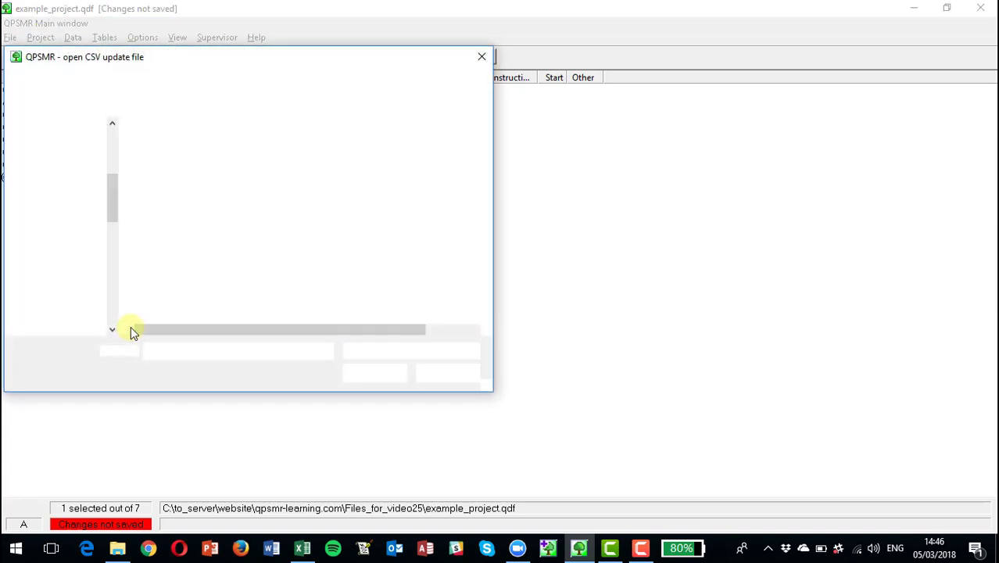
double_click(164, 165)
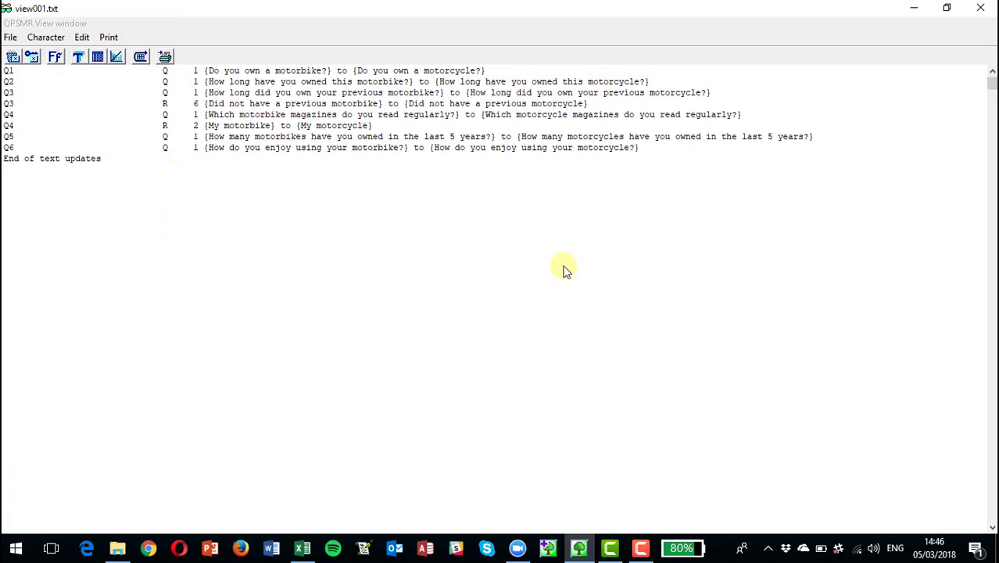
left_click(985, 10)
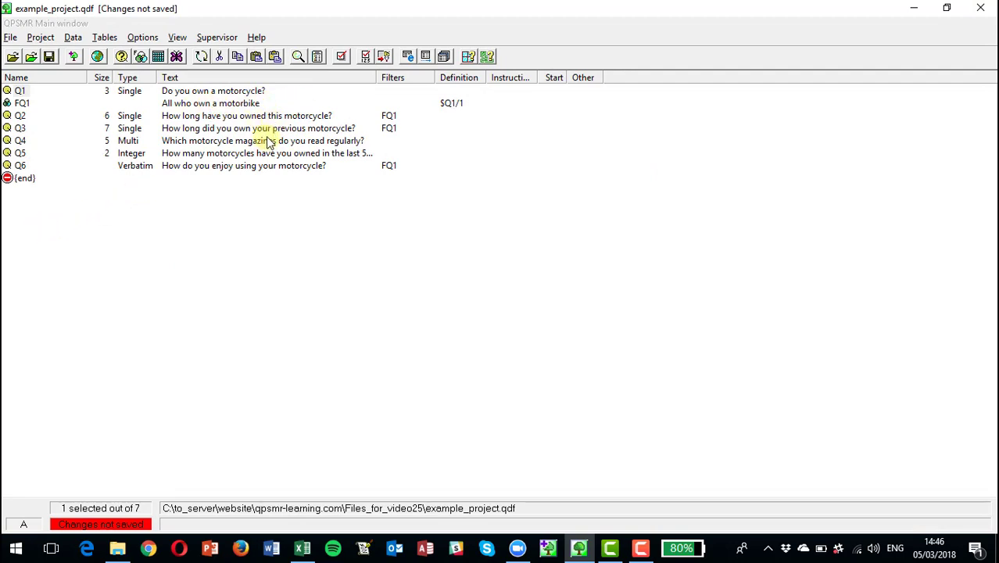
Change the text of filter FQ1 to "All who own a motorcycle"
left_click(21, 103)
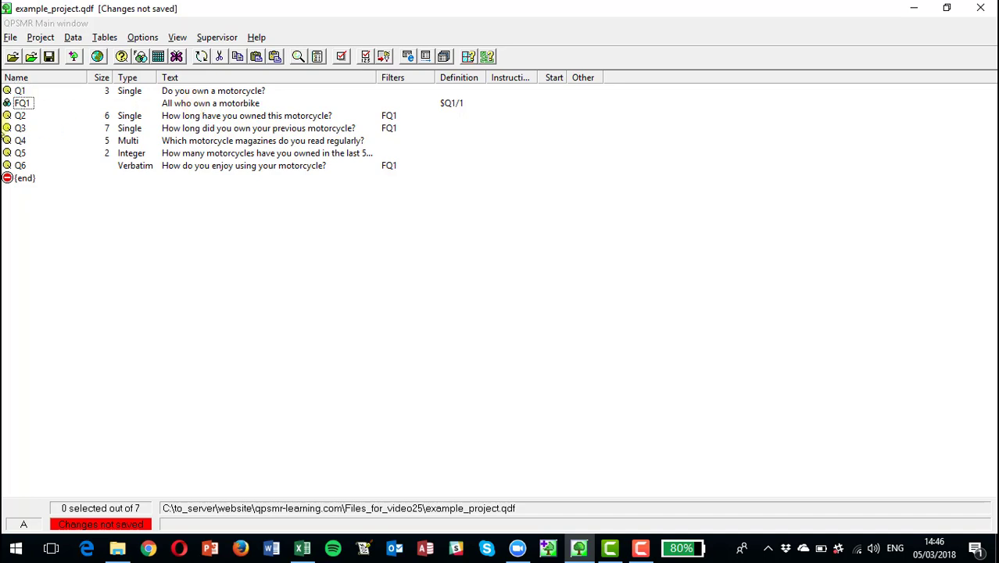
double_click(22, 107)
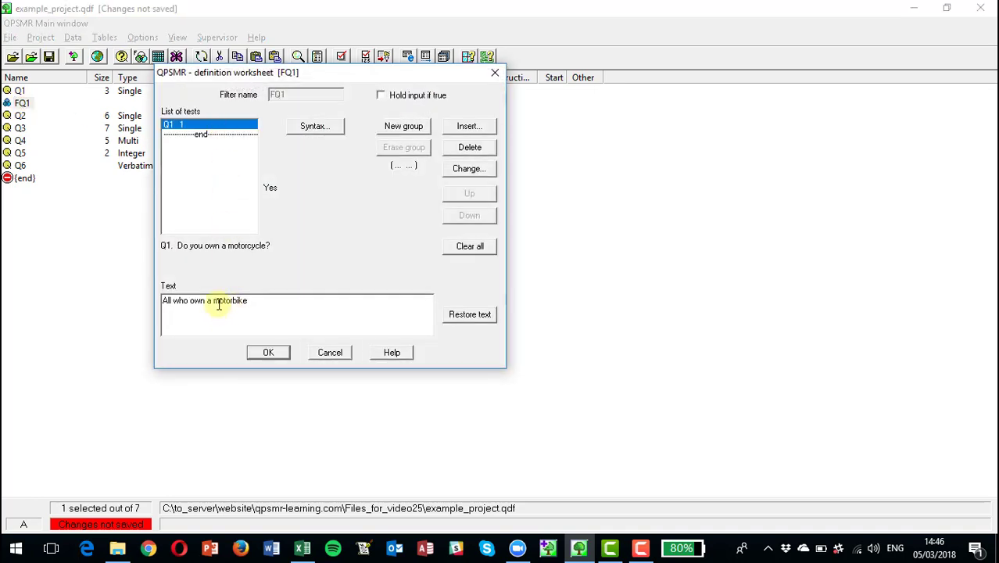
left_click_drag(219, 301, 281, 300)
key("Delete")
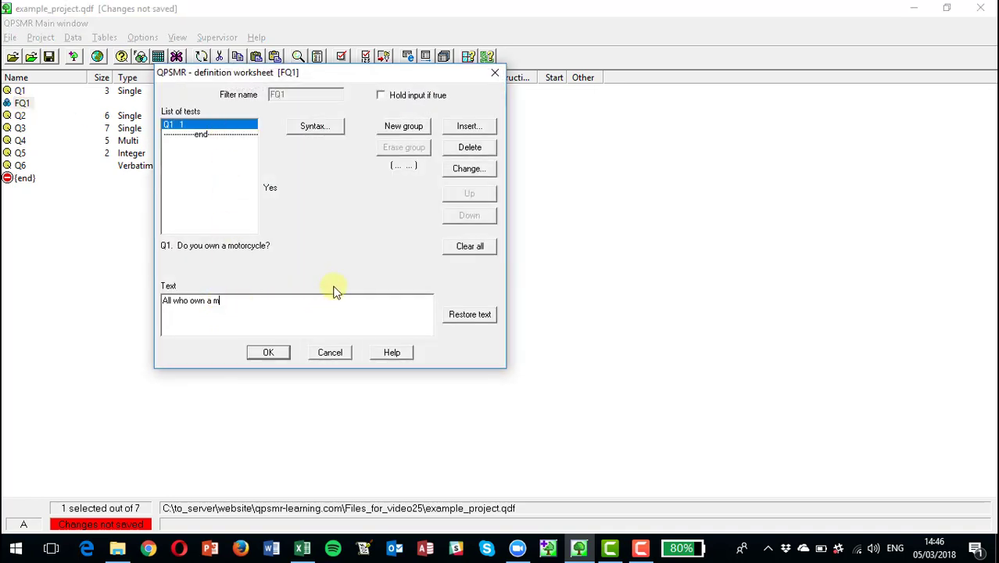
type("otorcycle")
left_click(268, 352)
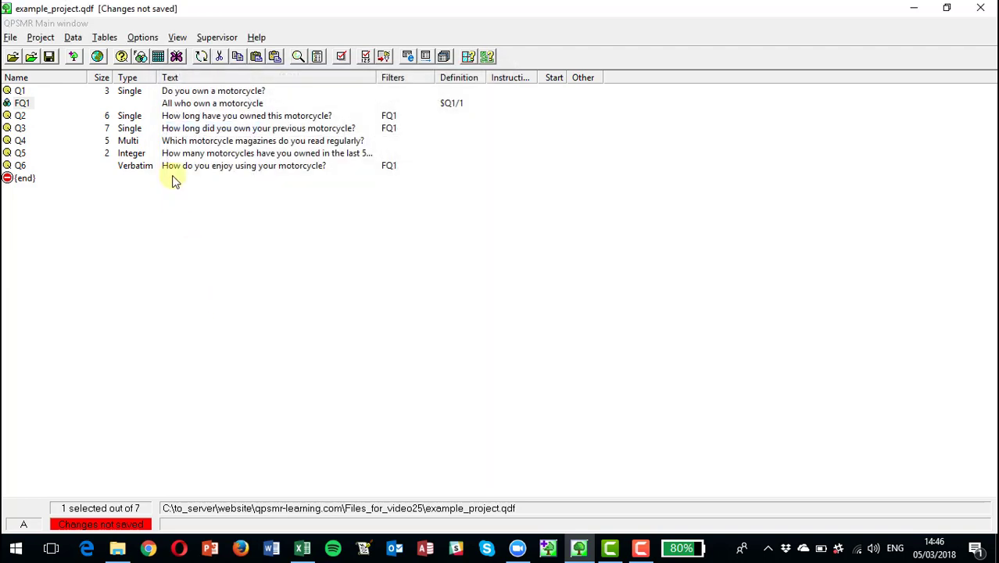